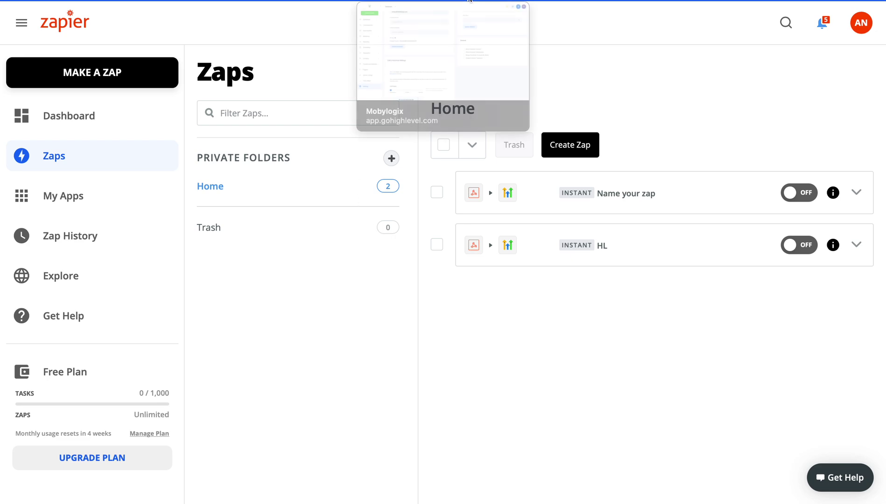
# Step: Switch to the HighLevel tab and dismiss LinkedCamp's Add New Webhook dialog to reach Settings
pyautogui.click(469, 0)
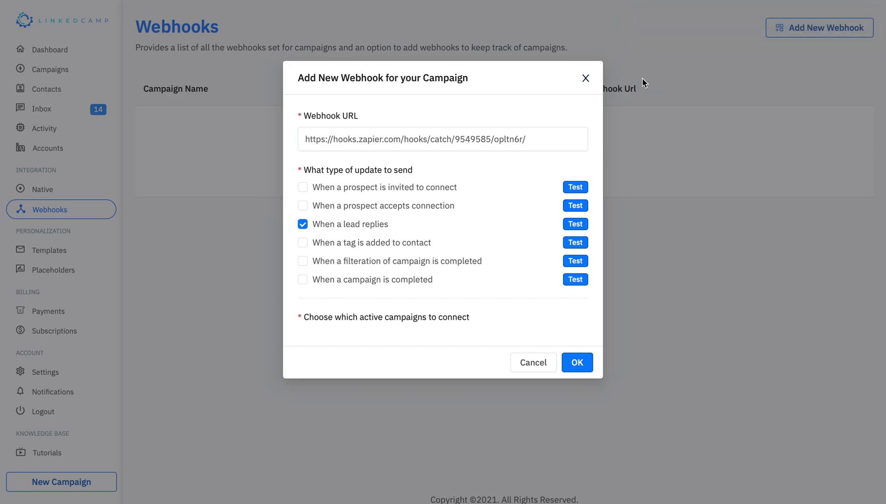
pyautogui.click(586, 78)
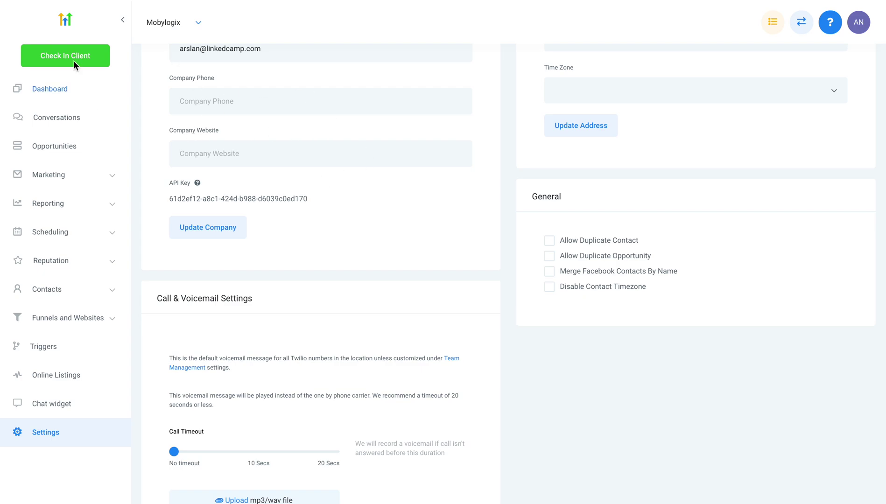
# Step: Select the API Key value in HighLevel Settings, then return to the Zapier tab
pyautogui.scroll(4, 328, 209)
pyautogui.scroll(-5, 329, 206)
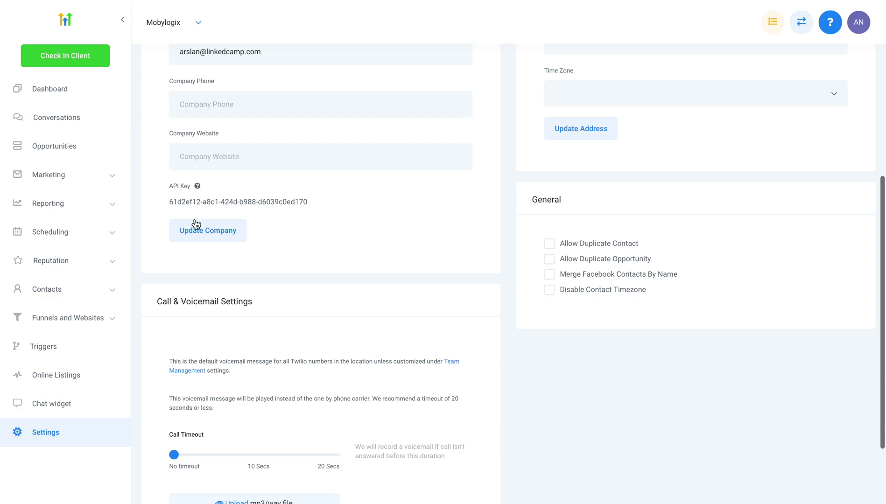
pyautogui.moveTo(170, 202); pyautogui.dragTo(307, 200)
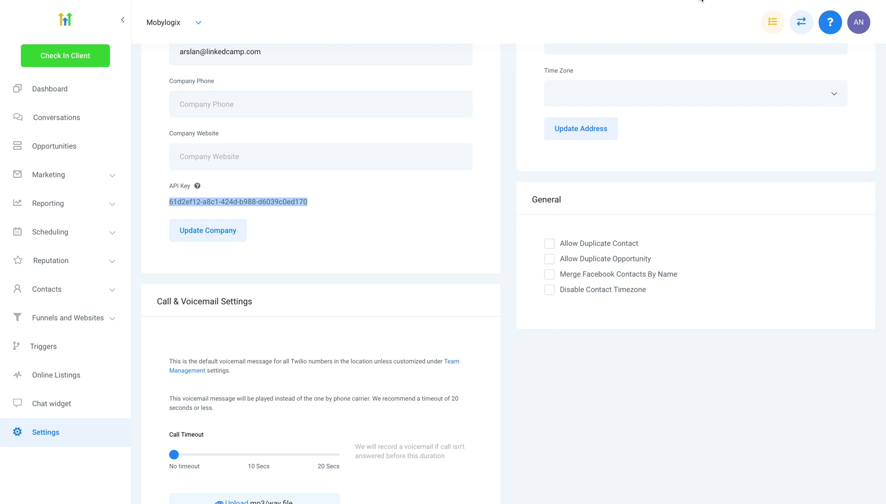
pyautogui.click(701, 1)
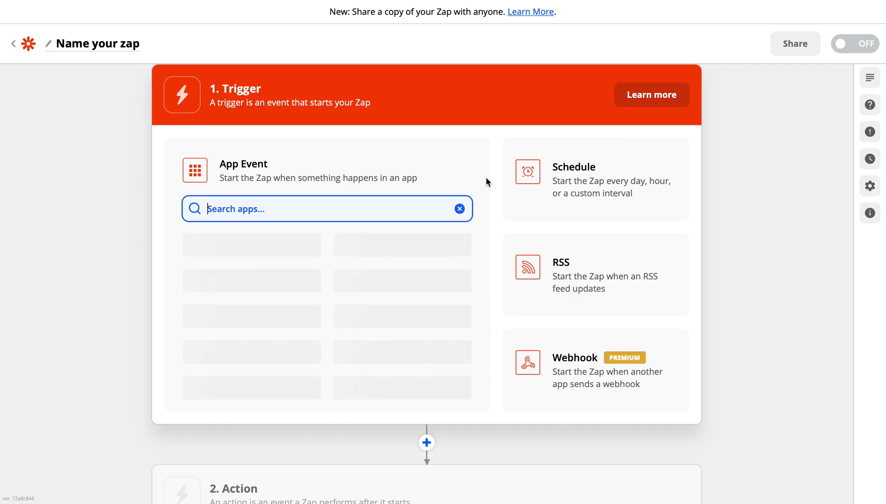
# Step: Set a Webhooks by Zapier Catch Hook trigger, copy its webhook URL, and go to LinkedCamp
pyautogui.write('hook')
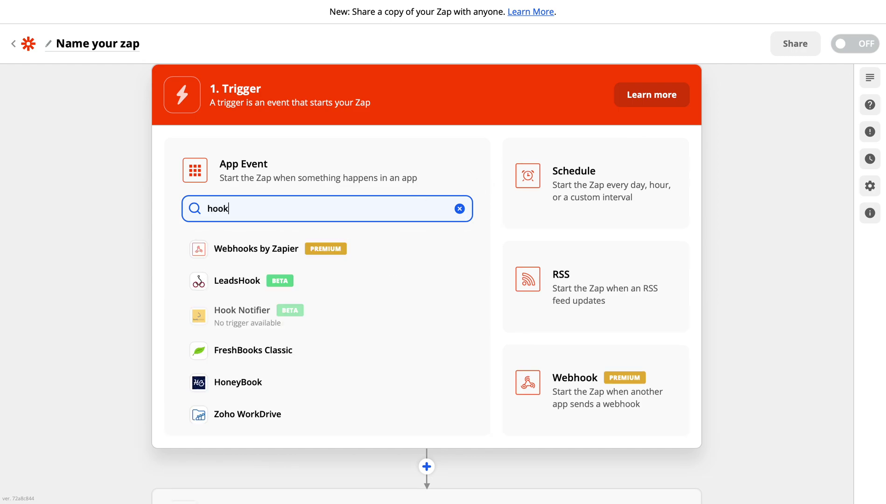
pyautogui.click(280, 252)
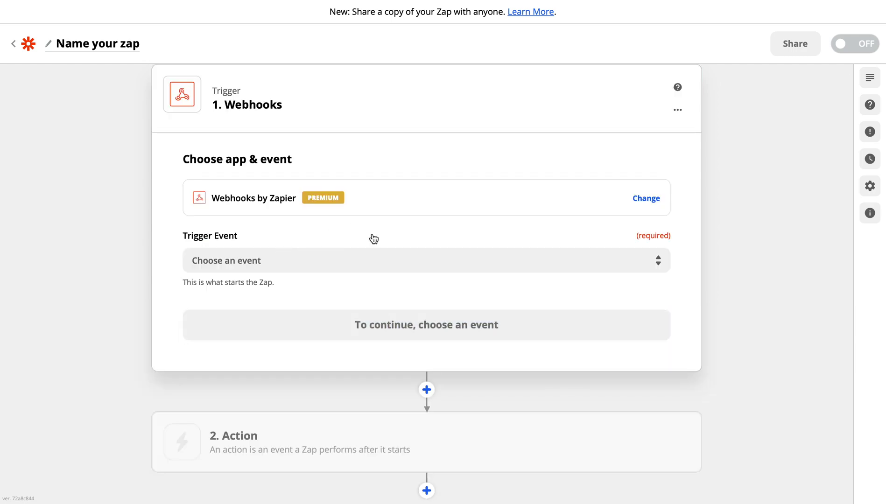
pyautogui.click(291, 260)
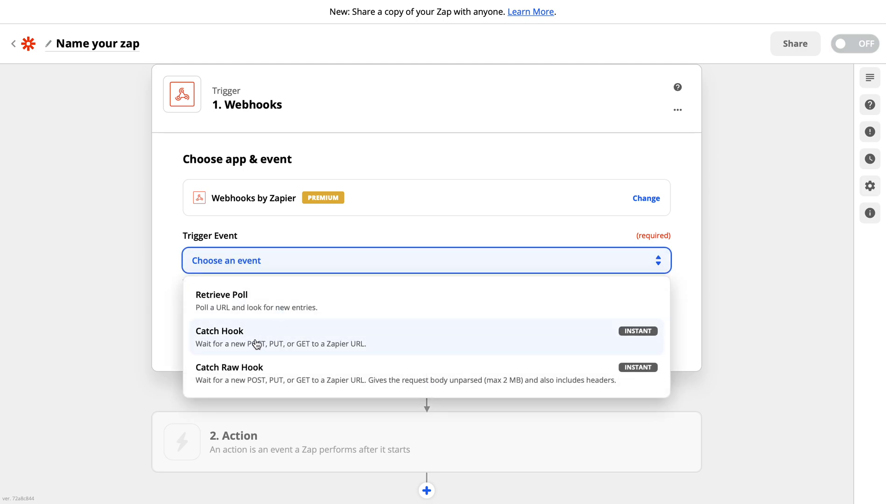
pyautogui.click(256, 345)
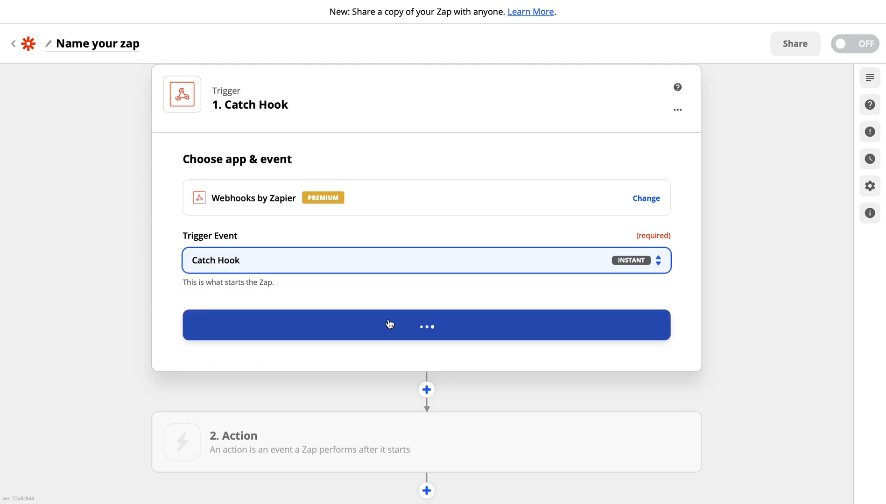
pyautogui.click(427, 339)
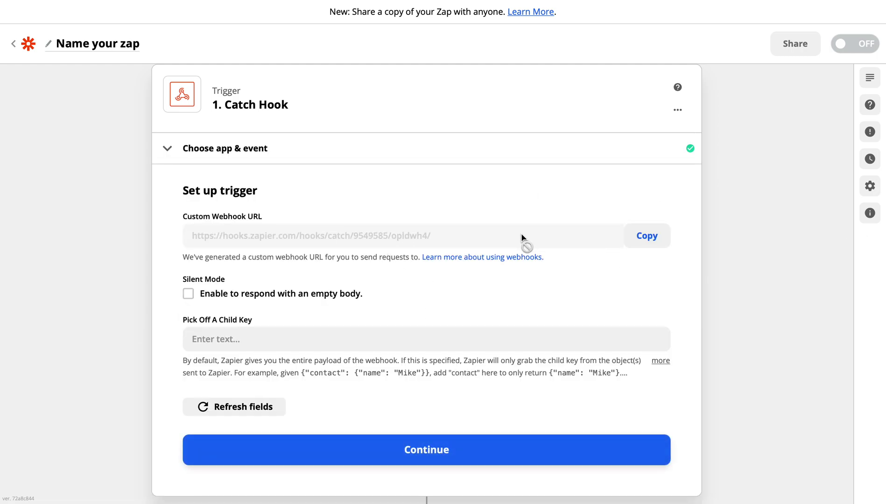
pyautogui.click(640, 240)
pyautogui.hotkey('ctrl', 'Tab')
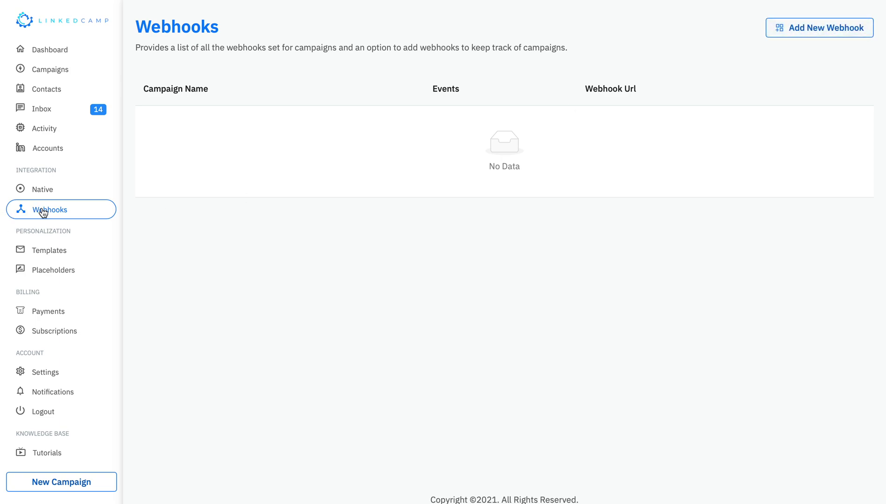
# Step: Add a LinkedCamp webhook with the pasted Zapier URL and test 'When a lead replies'
pyautogui.click(799, 32)
pyautogui.click(379, 141)
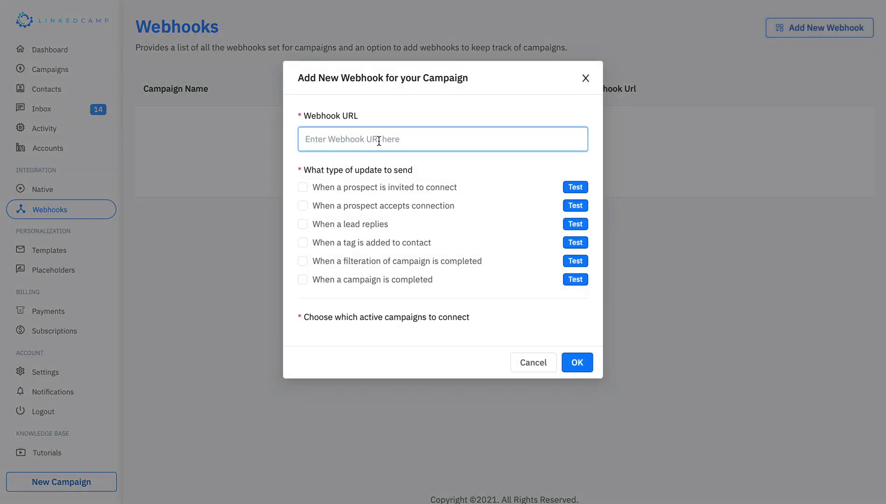
pyautogui.hotkey('ctrl', 'v')
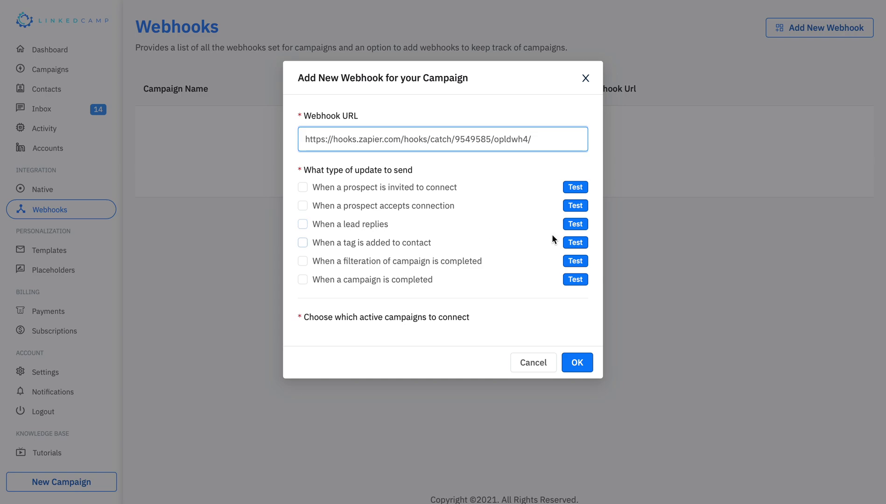
pyautogui.click(576, 227)
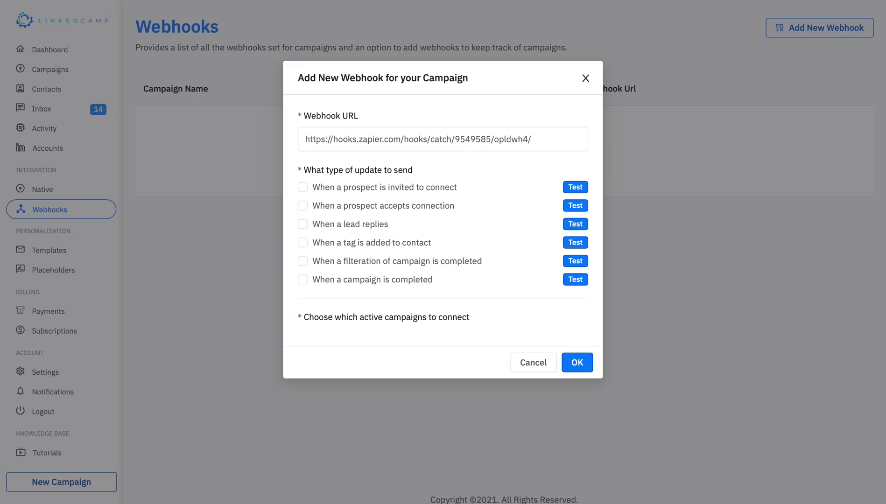
pyautogui.click(715, 0)
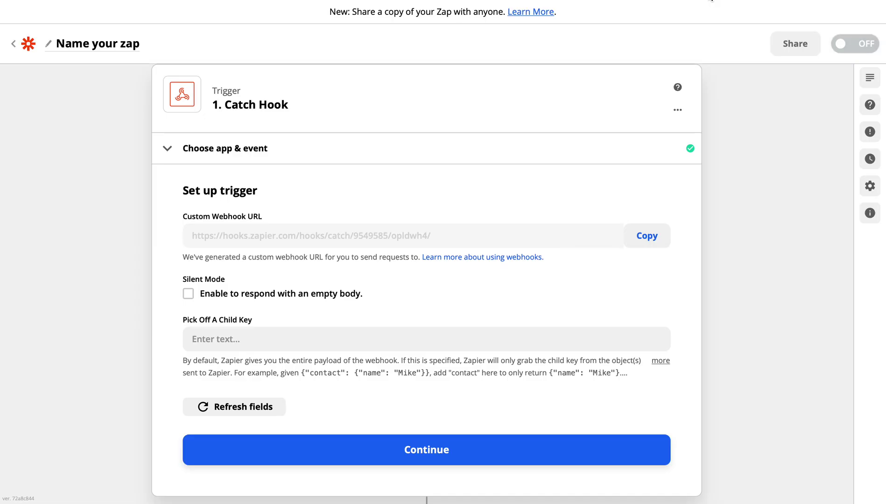
# Step: Enter 'data' as the Pick Off A Child Key and continue
pyautogui.click(279, 334)
pyautogui.write('data')
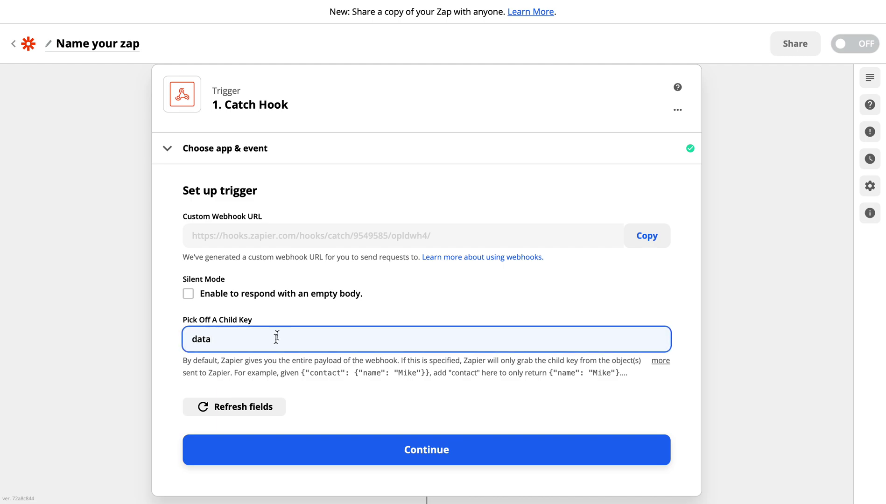
pyautogui.click(445, 452)
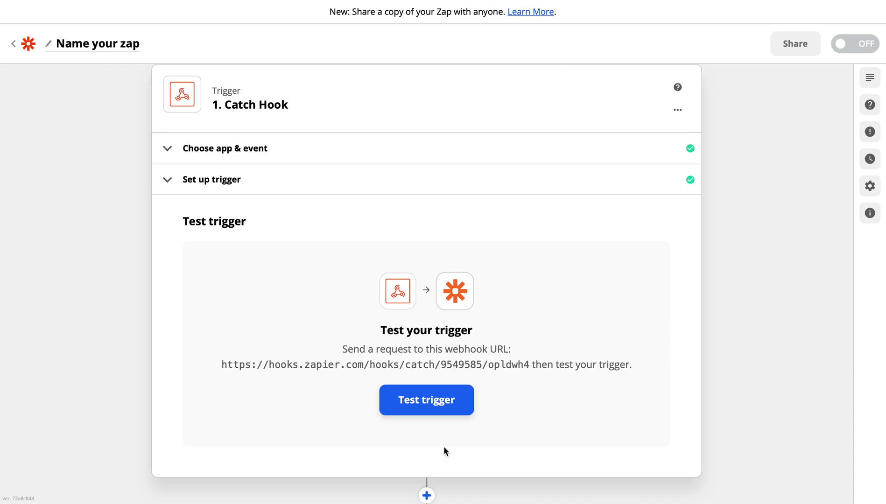
# Step: Test the trigger, review LinkedCamp's sample Request A, and continue to the Action step
pyautogui.click(427, 402)
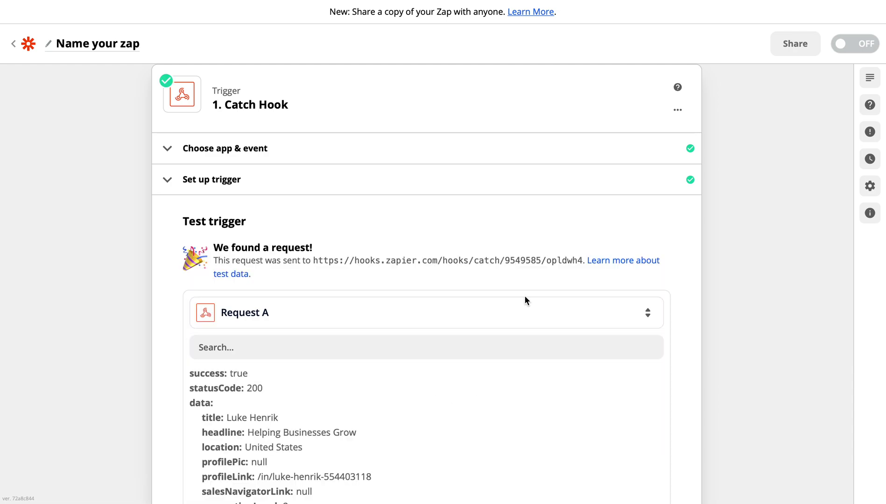
pyautogui.scroll(-6, 524, 295)
pyautogui.scroll(-6, 473, 243)
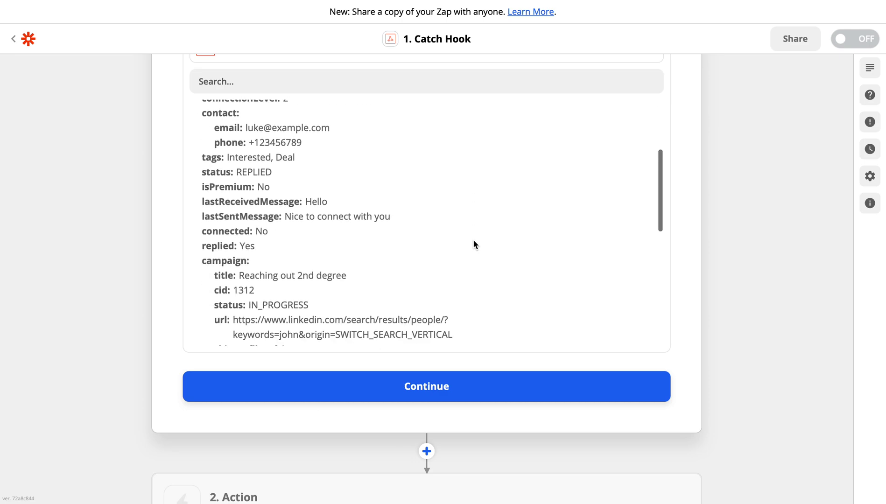
pyautogui.scroll(-8, 473, 245)
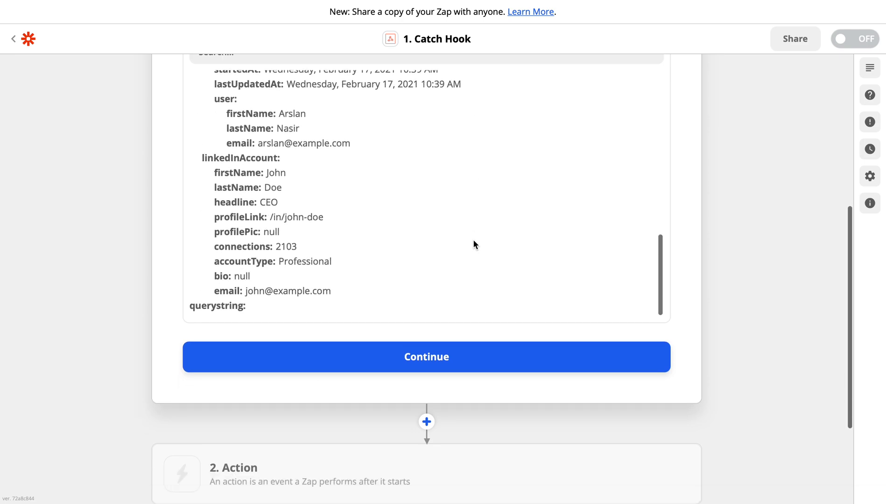
pyautogui.scroll(2, 467, 392)
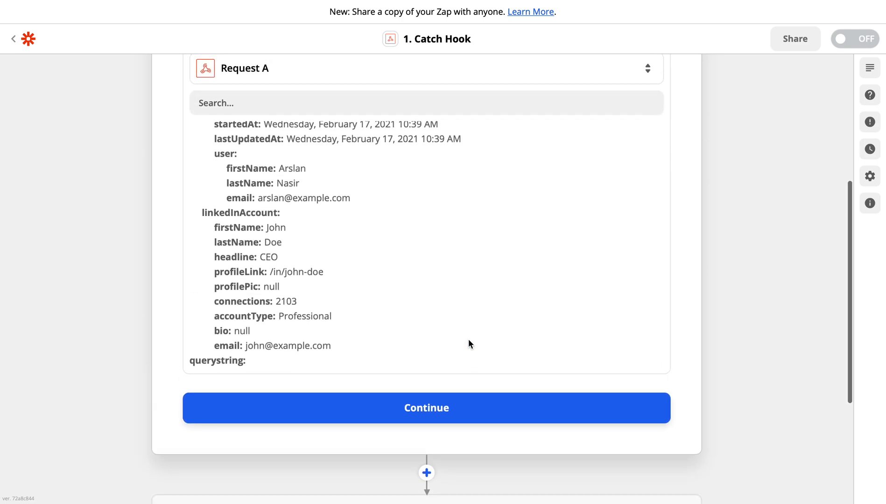
pyautogui.click(434, 408)
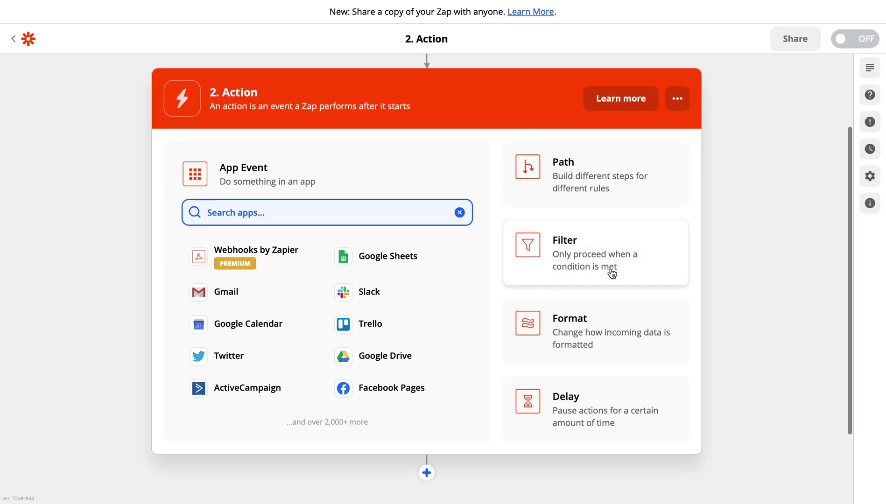
# Step: Choose HighLevel as the action app with the Add Lead to Campaign event
pyautogui.write('hi')
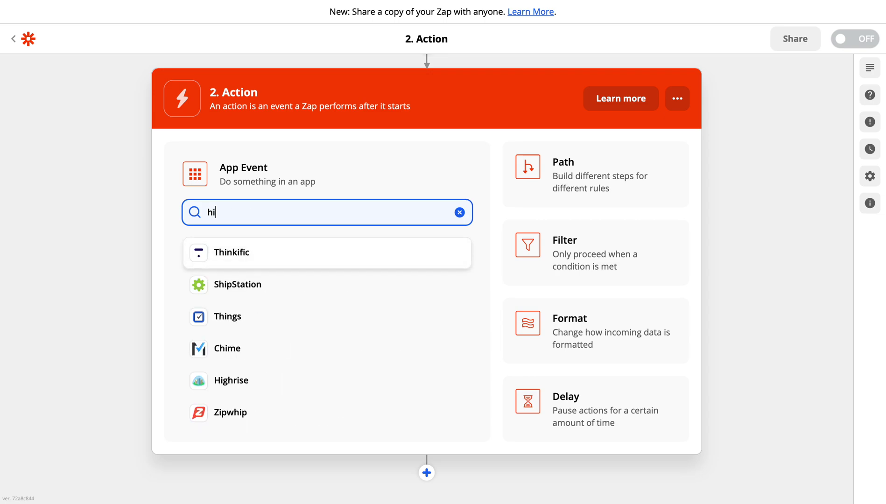
pyautogui.write('gh')
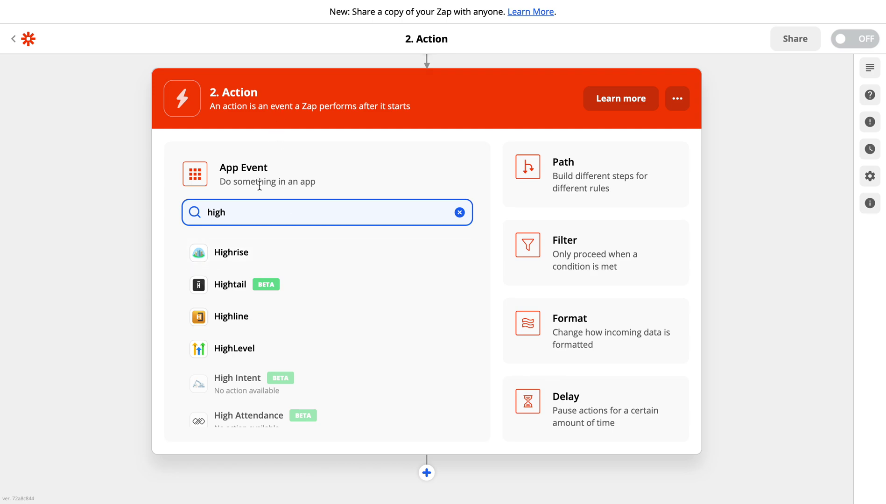
pyautogui.click(234, 348)
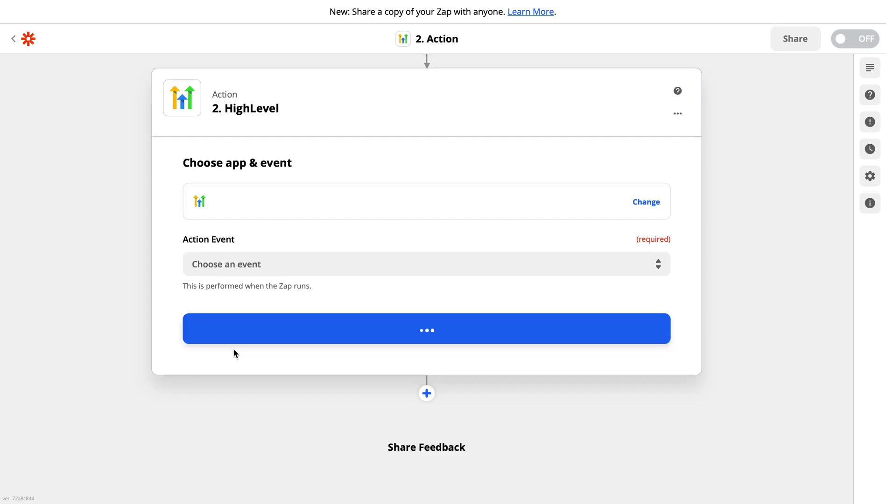
pyautogui.click(377, 265)
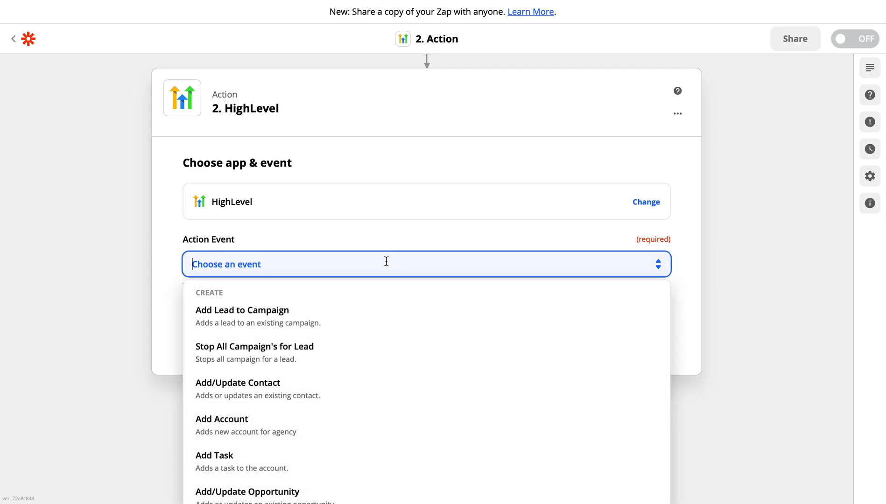
pyautogui.scroll(-1, 618, 256)
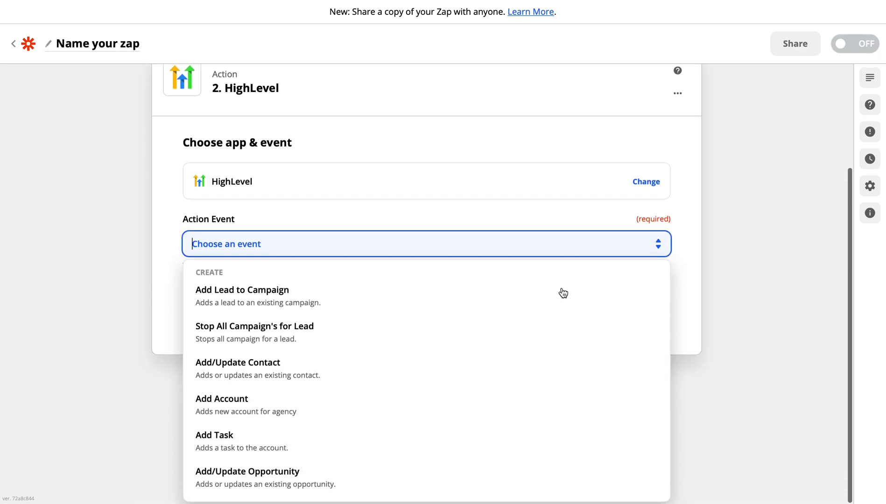
pyautogui.click(322, 299)
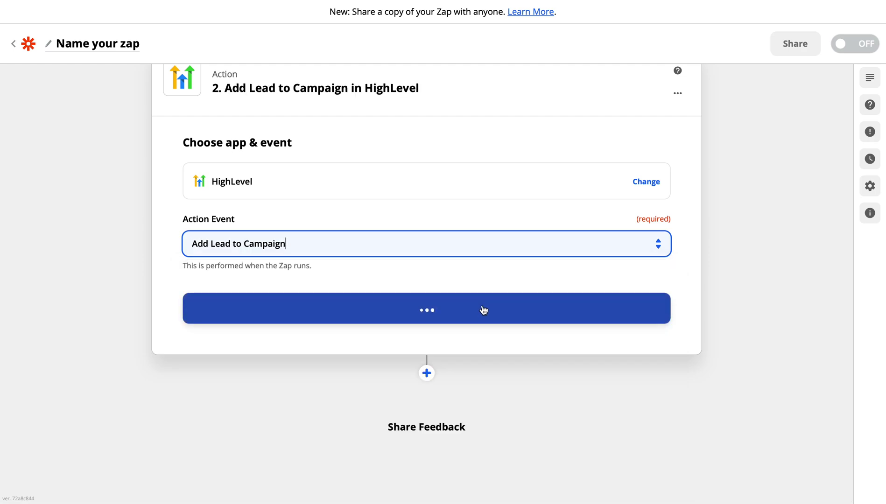
pyautogui.click(427, 309)
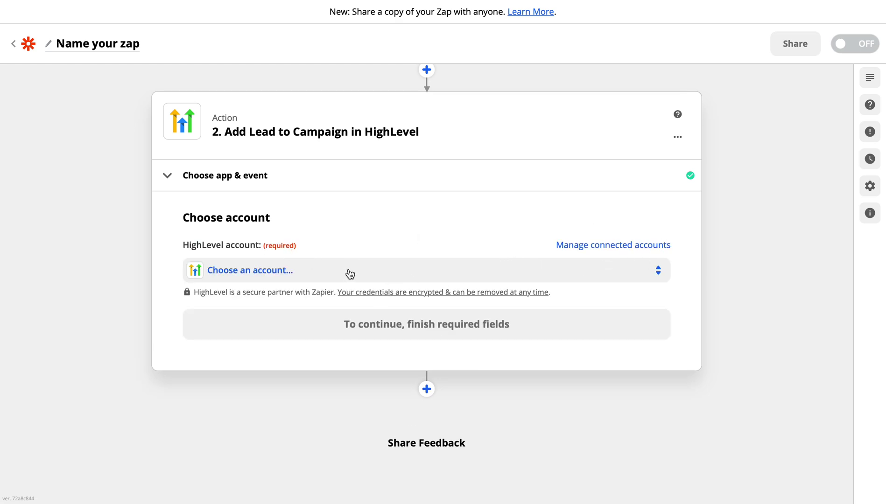
# Step: Connect the existing HighLevel account and continue to the action fields
pyautogui.click(459, 273)
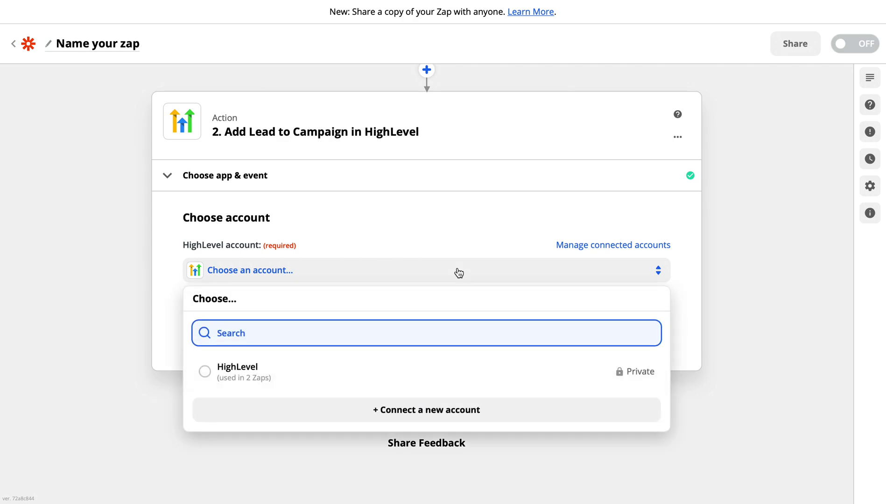
pyautogui.click(231, 380)
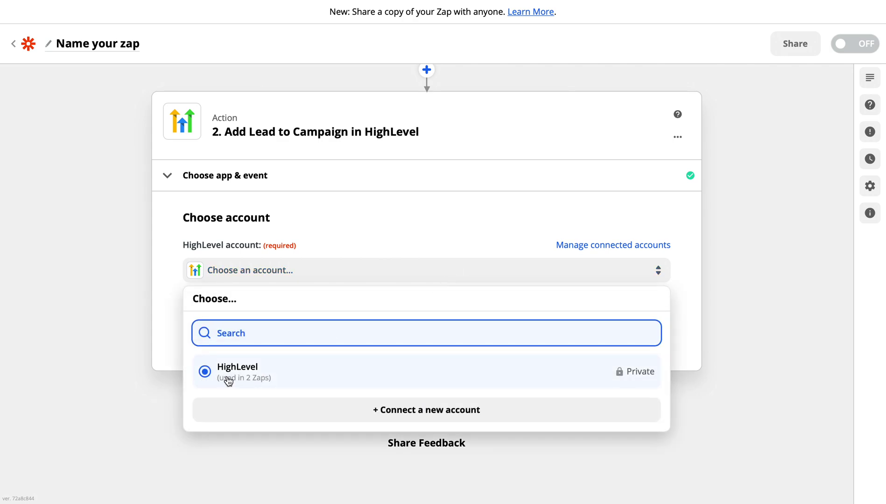
pyautogui.click(228, 372)
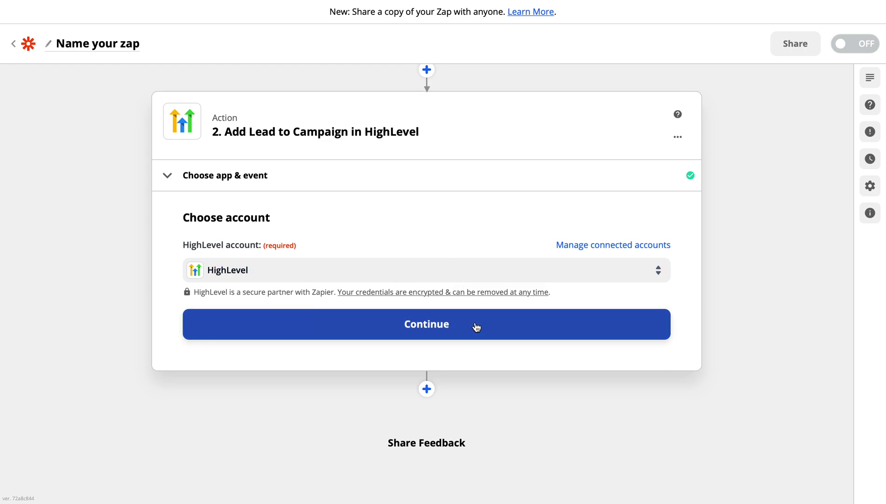
pyautogui.click(443, 325)
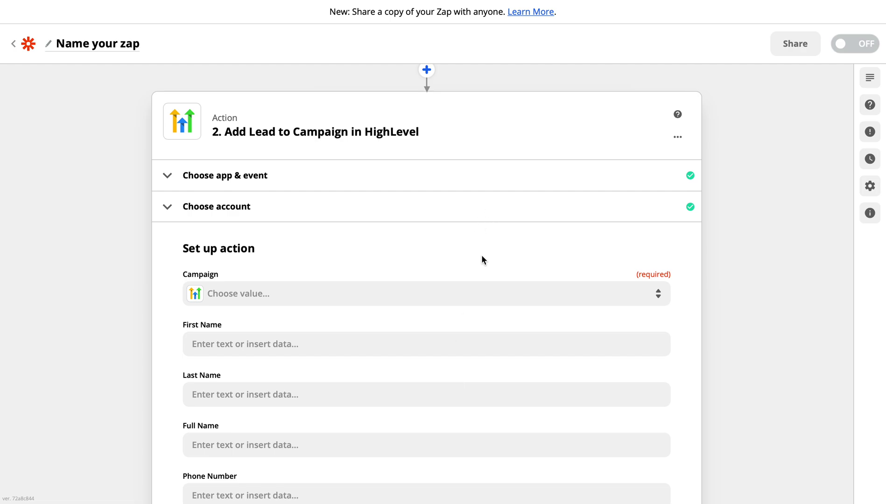
# Step: Select the HL Welcome - Demo campaign
pyautogui.scroll(-2, 481, 255)
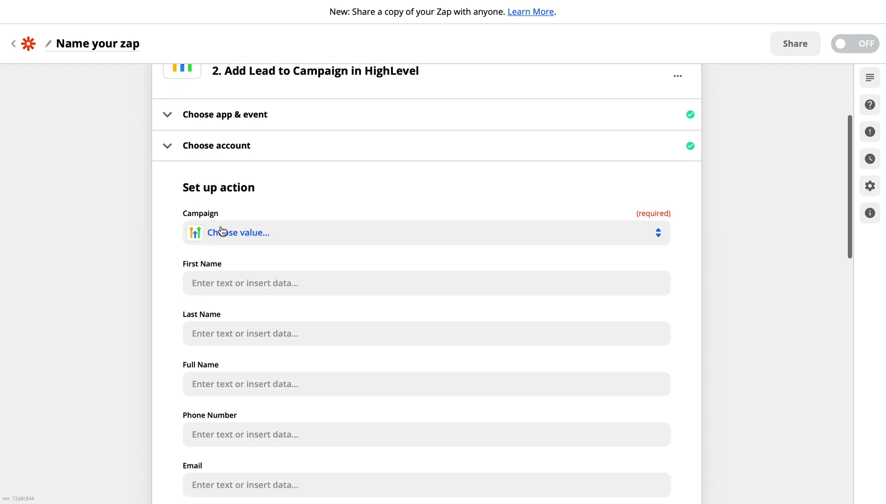
pyautogui.click(299, 236)
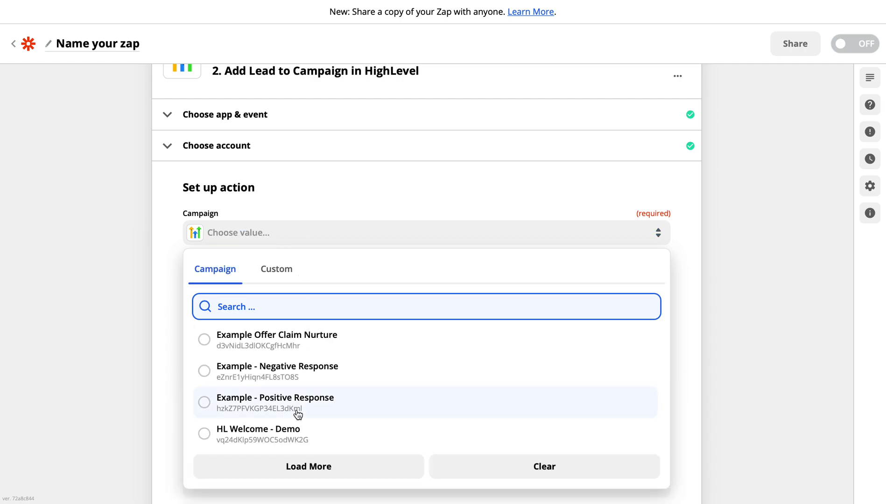
pyautogui.click(206, 434)
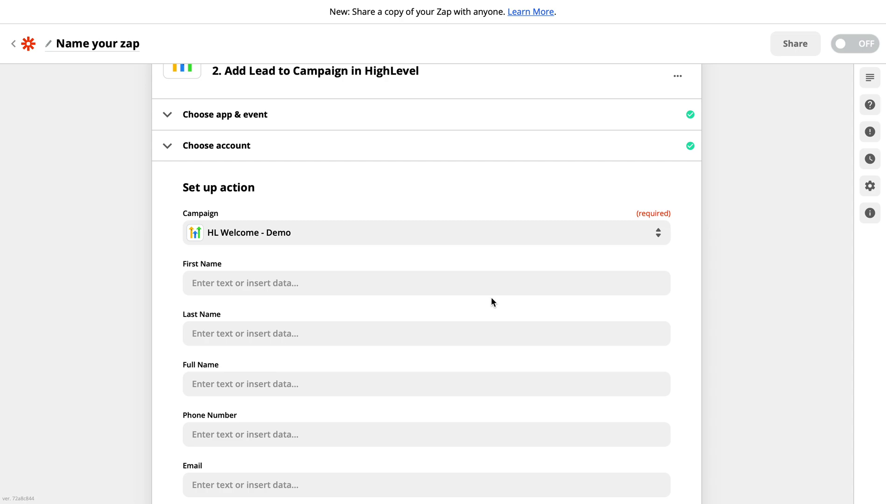
# Step: Map First Name and Last Name to the webhook's user first and last name
pyautogui.scroll(-3, 555, 253)
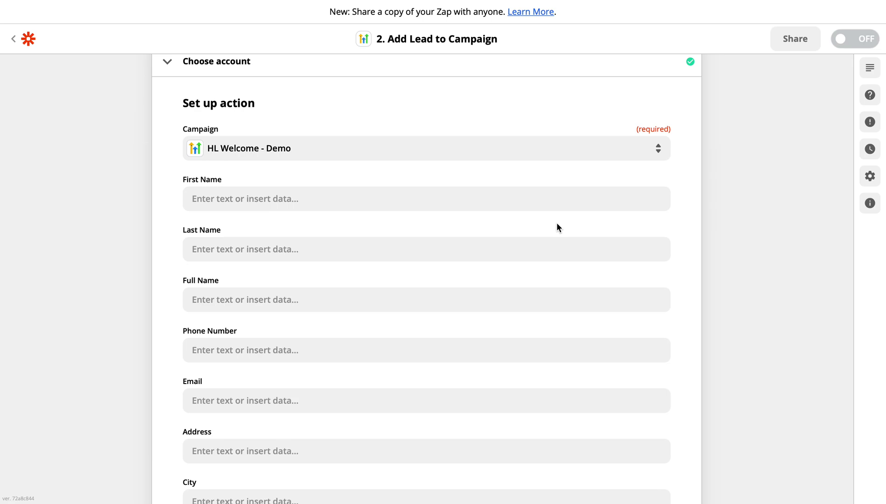
pyautogui.click(413, 200)
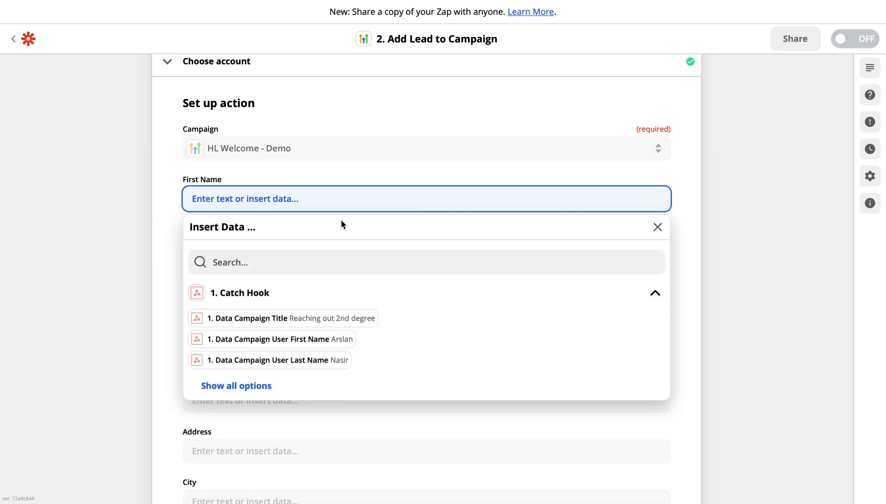
pyautogui.click(325, 341)
pyautogui.click(483, 173)
pyautogui.click(428, 247)
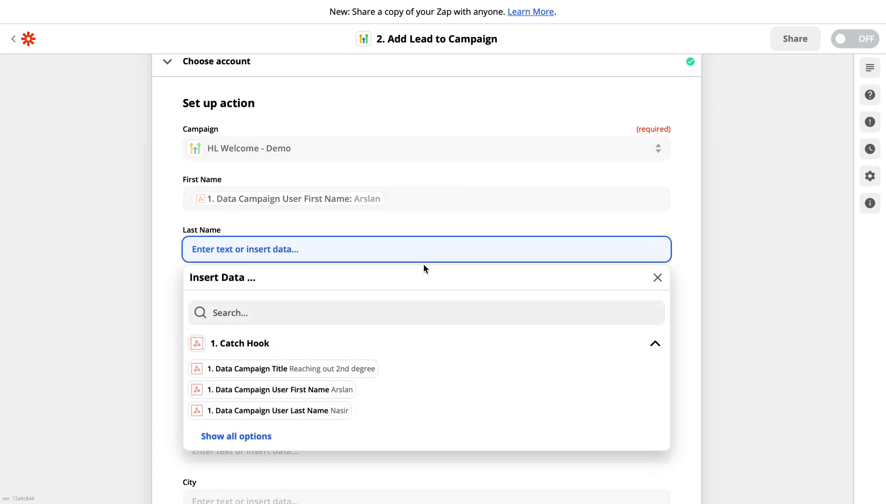
pyautogui.click(339, 411)
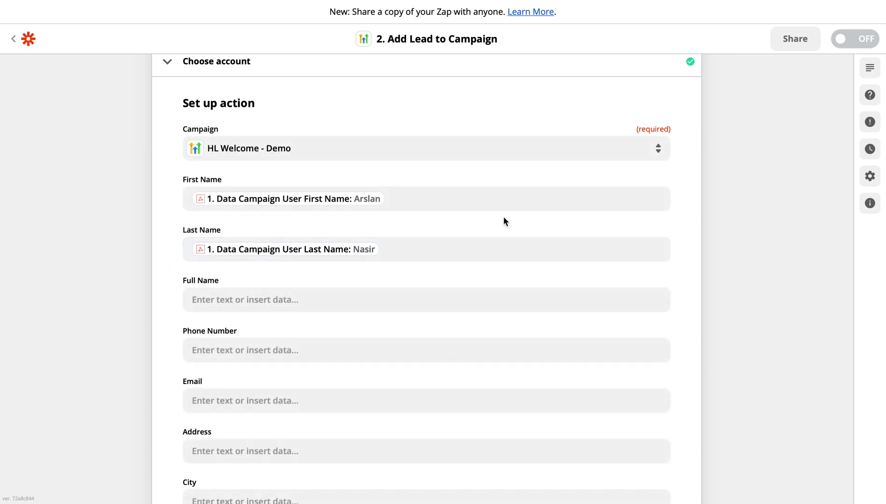
# Step: Map Full Name to the webhook's Data Title field
pyautogui.scroll(-3, 469, 312)
pyautogui.click(459, 240)
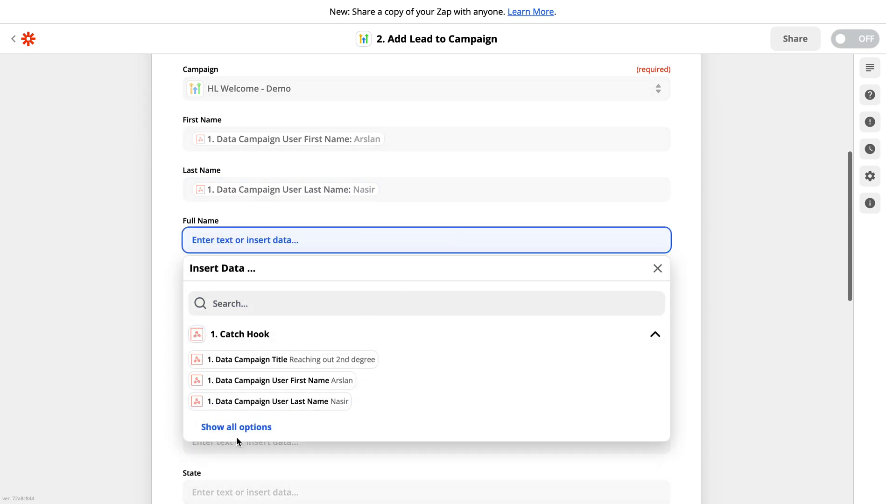
pyautogui.click(236, 429)
pyautogui.scroll(-3, 406, 421)
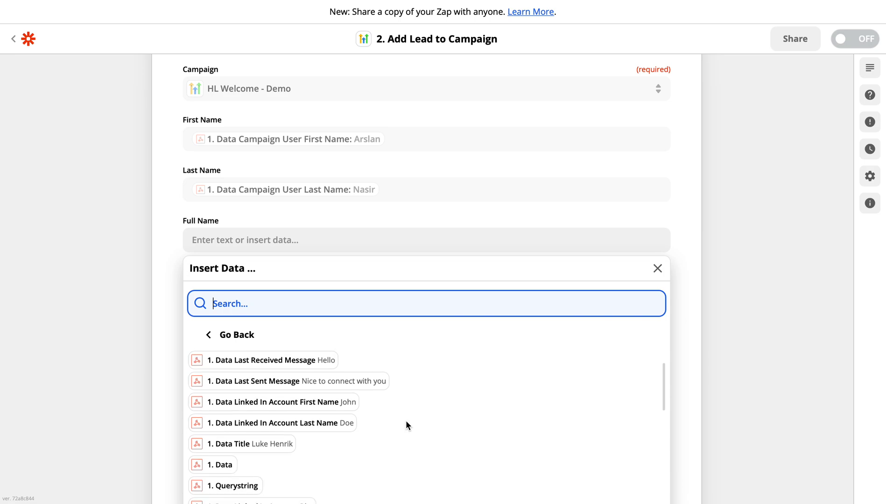
pyautogui.scroll(-4, 530, 237)
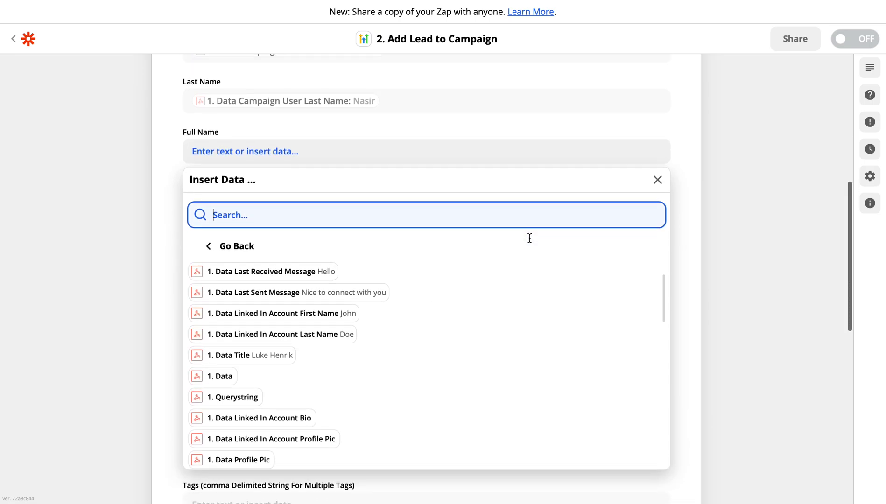
pyautogui.scroll(-3, 434, 356)
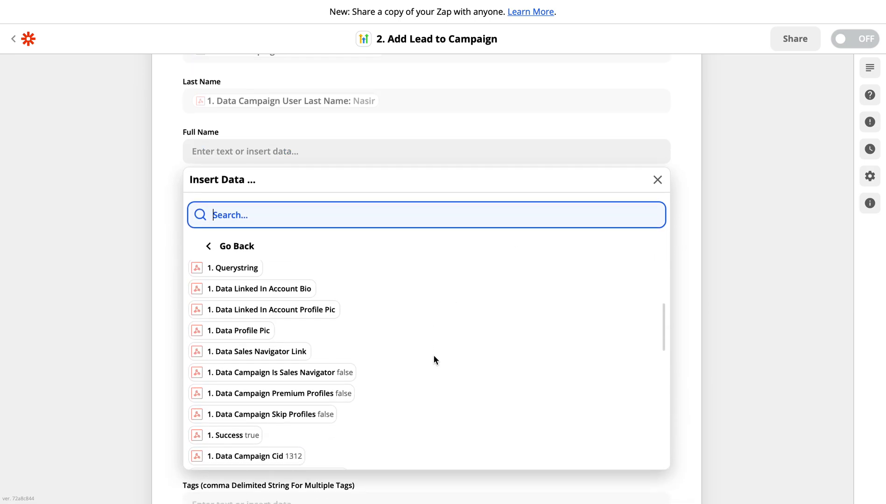
pyautogui.scroll(-3, 433, 356)
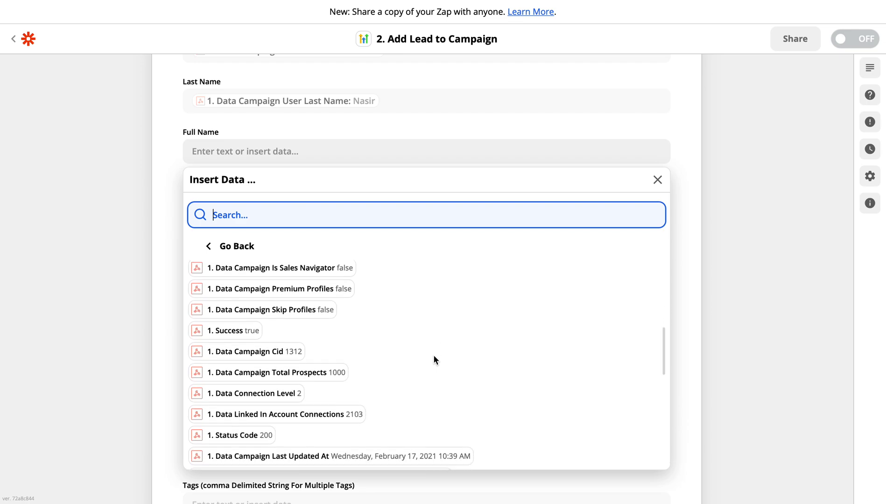
pyautogui.scroll(-2, 434, 357)
pyautogui.scroll(5, 434, 357)
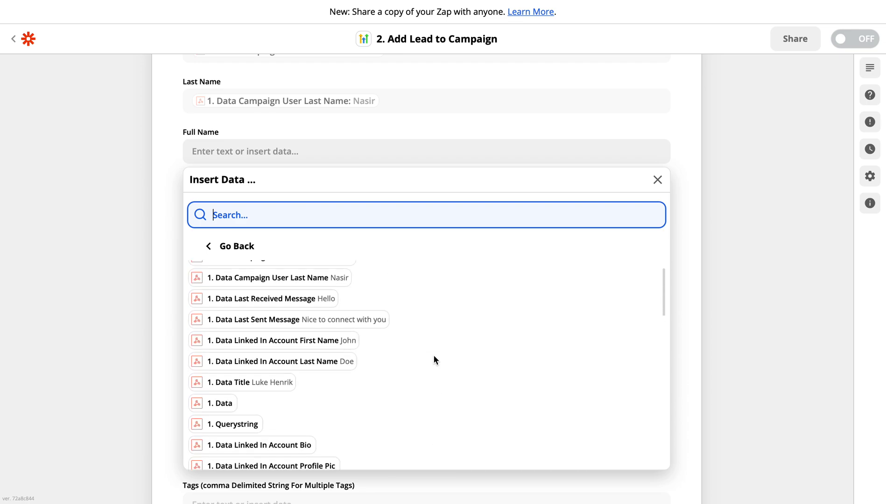
pyautogui.click(273, 384)
pyautogui.click(596, 127)
# Step: Map Phone Number to the webhook's contact phone field
pyautogui.click(280, 208)
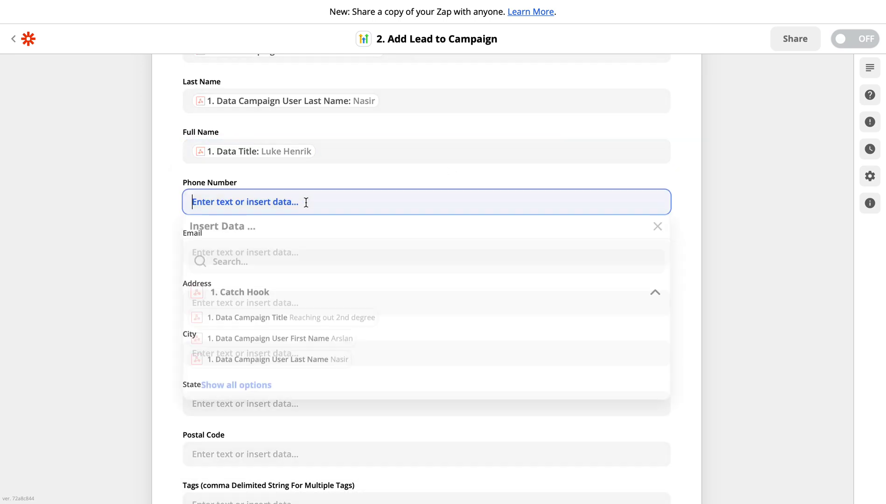
pyautogui.click(211, 389)
pyautogui.scroll(-5, 399, 406)
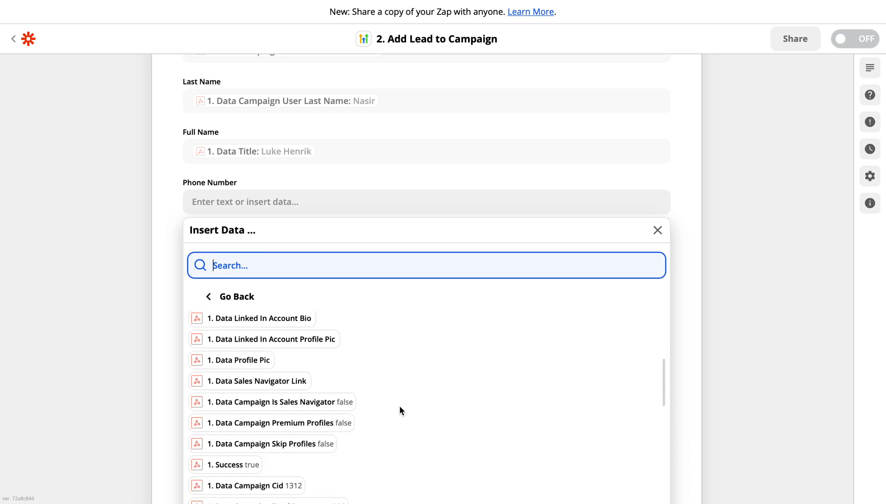
pyautogui.scroll(-5, 399, 406)
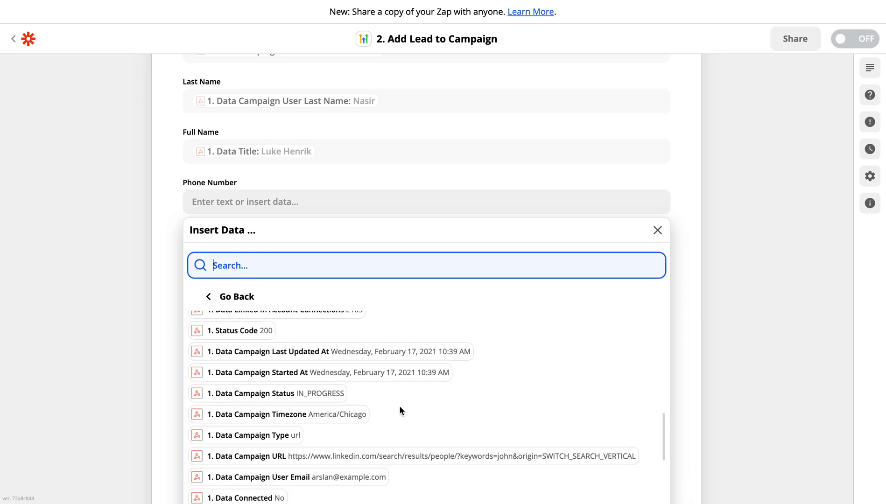
pyautogui.scroll(-3, 400, 407)
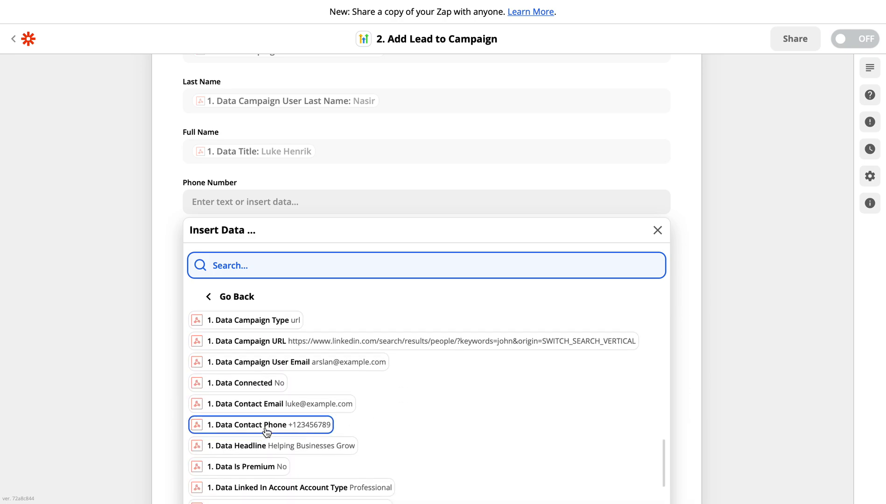
pyautogui.click(266, 425)
pyautogui.click(562, 179)
# Step: Map Email to 1. Data Contact Email and scroll through the remaining fields
pyautogui.click(338, 260)
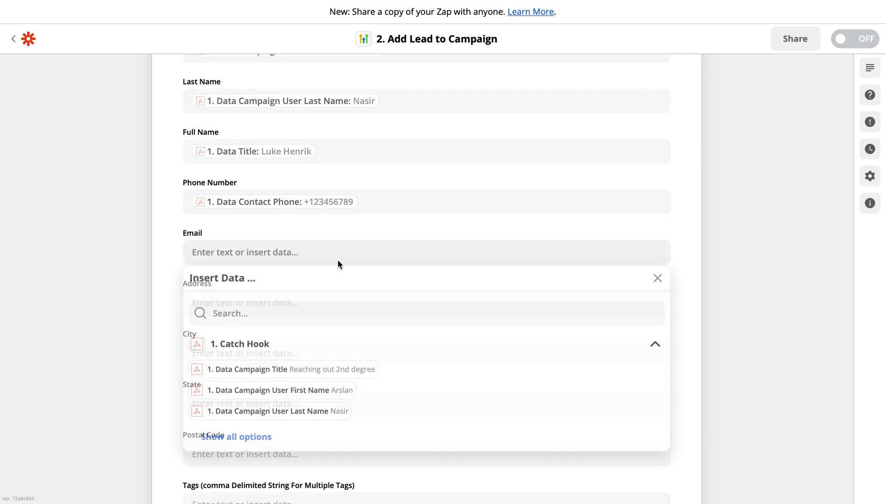
pyautogui.click(244, 446)
pyautogui.scroll(-8, 412, 420)
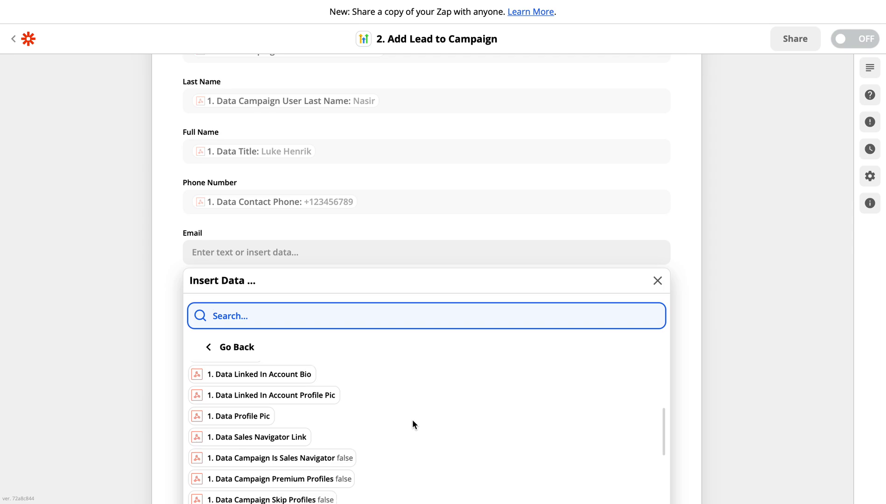
pyautogui.scroll(-10, 412, 424)
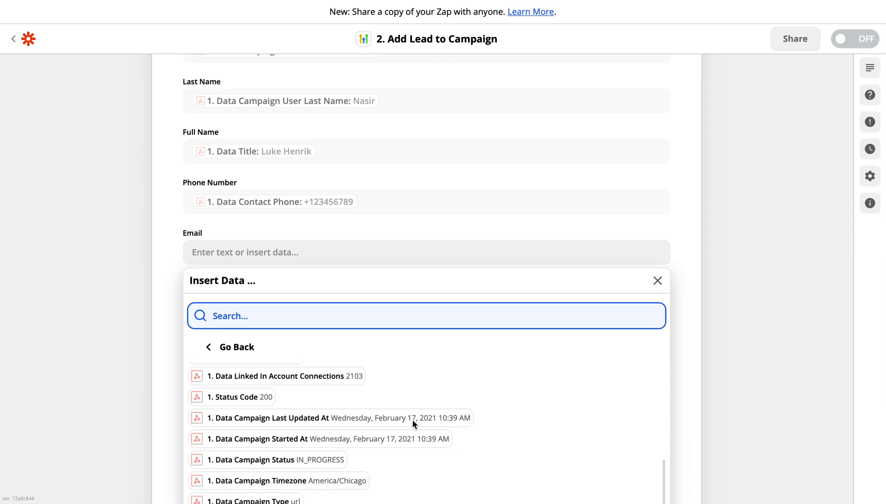
pyautogui.scroll(-5, 412, 419)
pyautogui.click(331, 424)
pyautogui.click(600, 224)
pyautogui.scroll(-1, 653, 345)
pyautogui.scroll(-3, 654, 347)
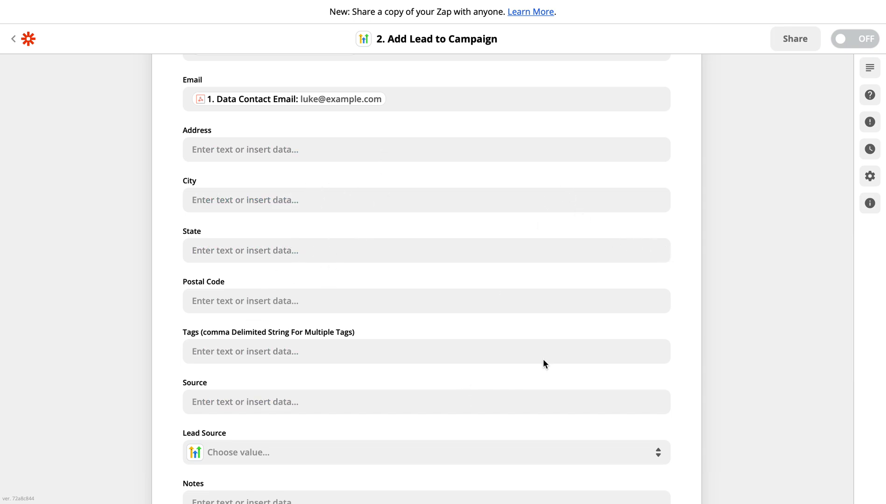
pyautogui.scroll(-4, 681, 361)
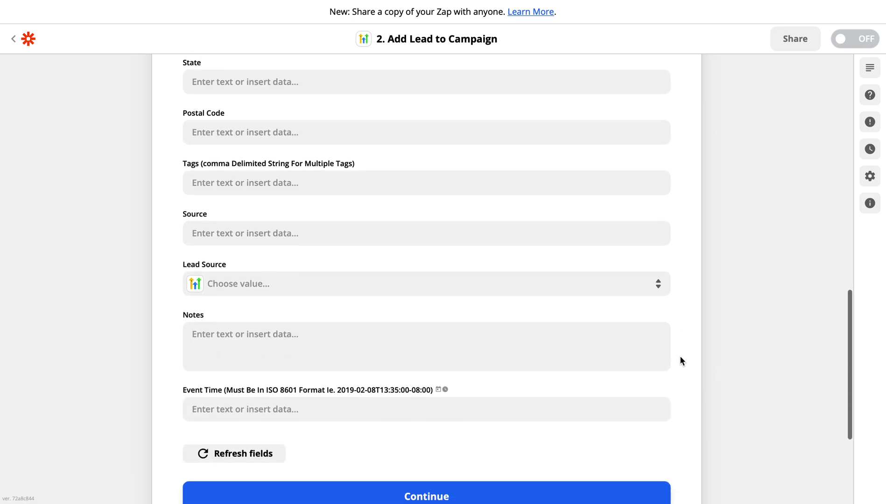
# Step: Set Lead Source to Other and insert the webhook's Data Headline into Notes
pyautogui.click(307, 290)
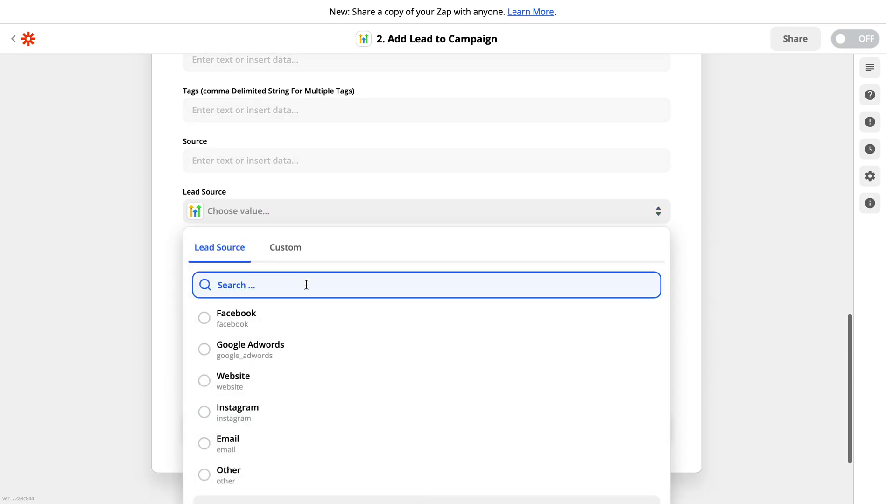
pyautogui.click(207, 477)
pyautogui.click(314, 283)
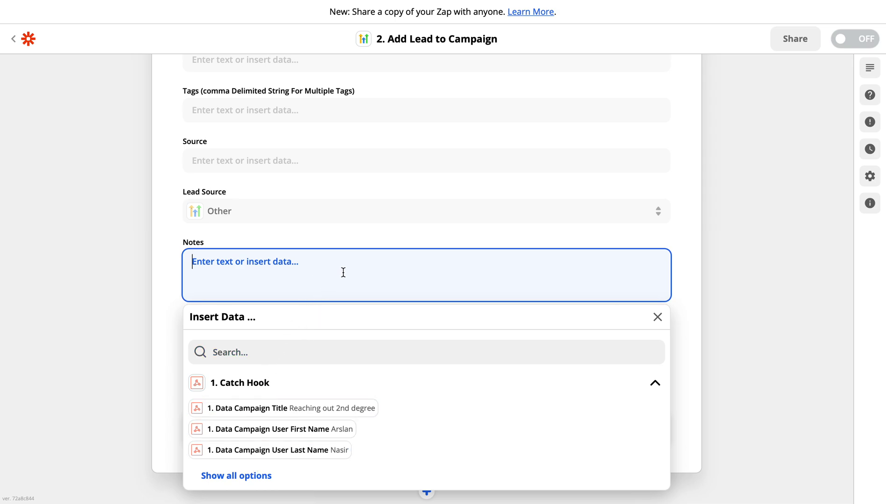
pyautogui.click(237, 476)
pyautogui.scroll(-2, 346, 432)
pyautogui.scroll(-5, 346, 432)
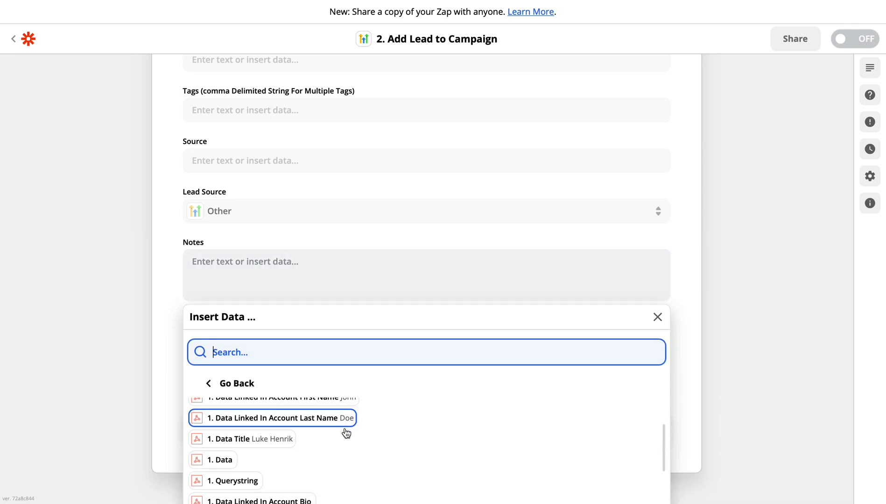
pyautogui.scroll(-8, 352, 464)
pyautogui.scroll(-6, 351, 460)
pyautogui.scroll(-8, 384, 452)
pyautogui.scroll(-2, 386, 457)
pyautogui.scroll(-2, 452, 353)
pyautogui.scroll(4, 430, 412)
pyautogui.scroll(5, 430, 411)
pyautogui.scroll(4, 430, 400)
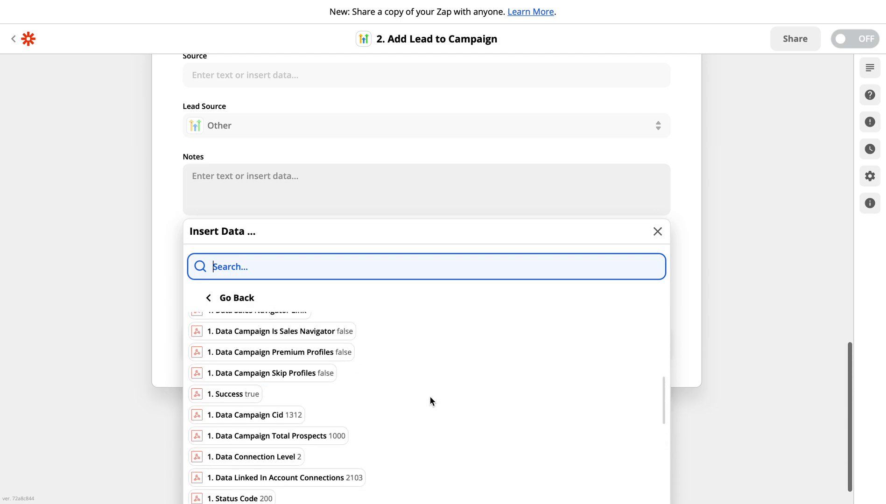
pyautogui.scroll(6, 430, 401)
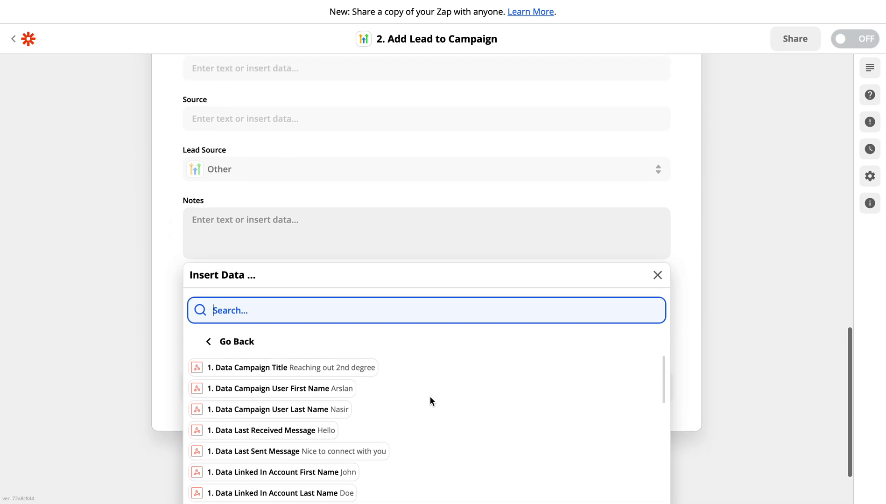
pyautogui.scroll(-9, 430, 401)
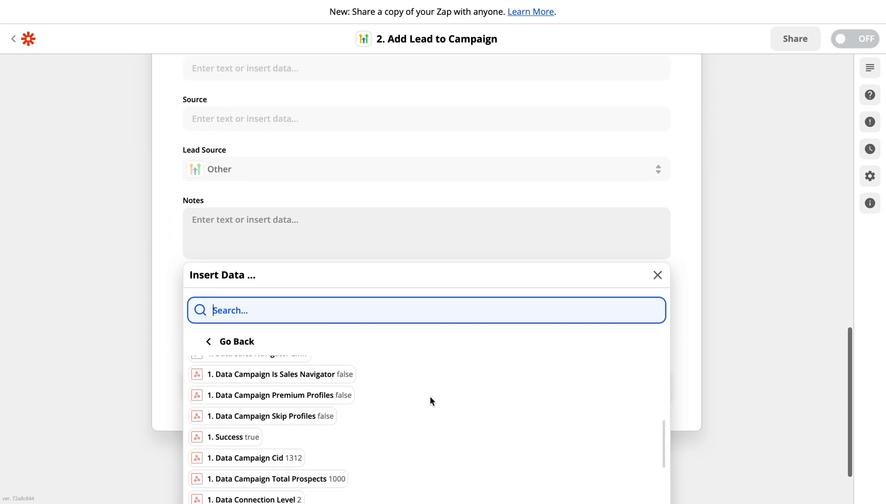
pyautogui.scroll(-4, 423, 449)
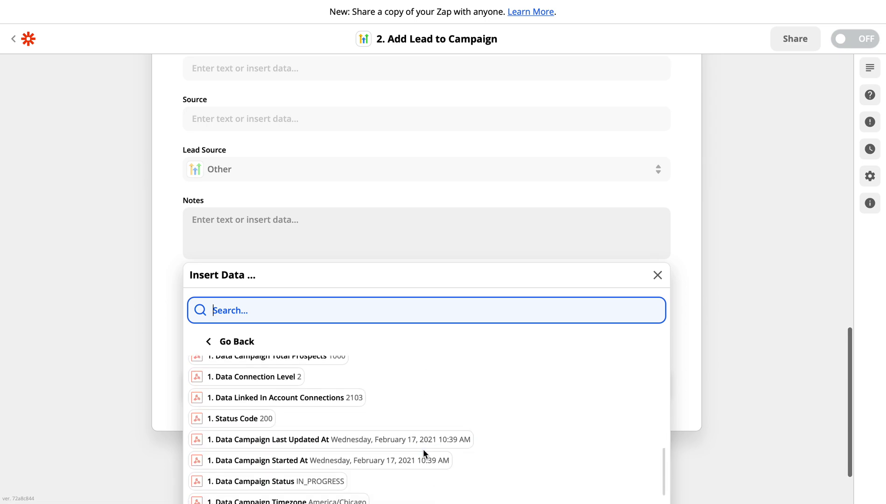
pyautogui.scroll(-3, 424, 452)
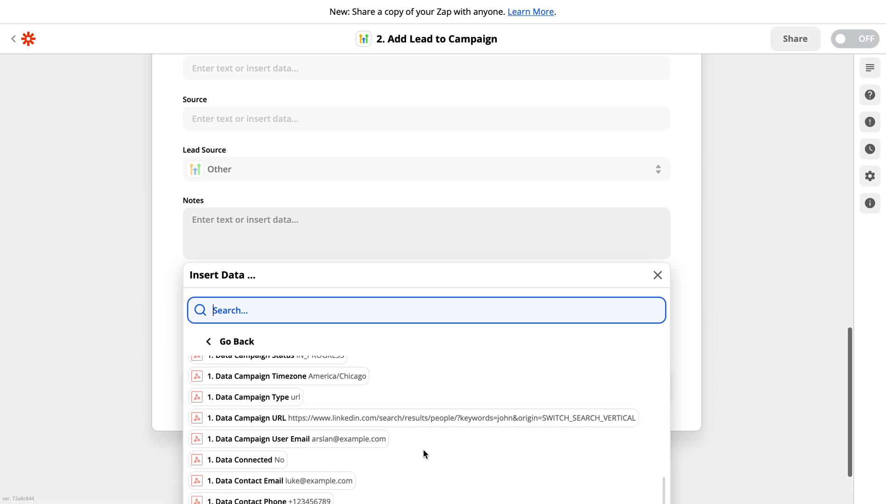
pyautogui.scroll(-2, 423, 452)
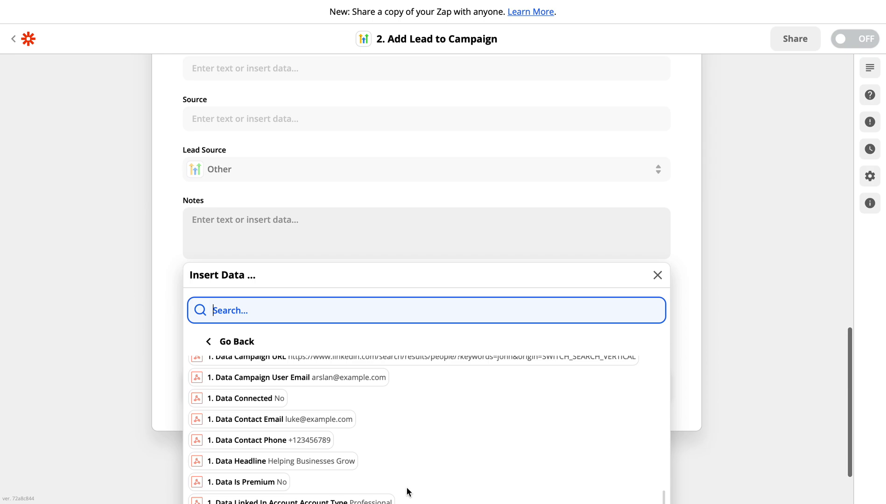
pyautogui.click(330, 460)
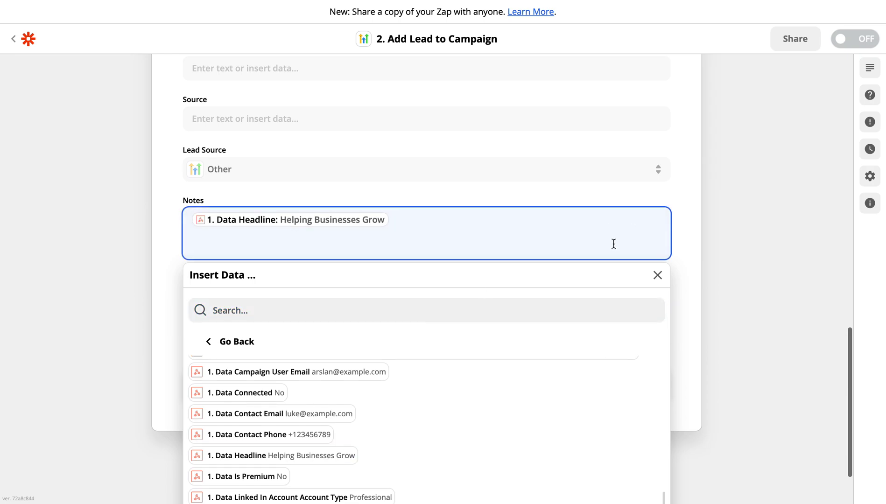
# Step: Add 'Leads coming from LinkedCamp' after the headline in Notes and continue to testing
pyautogui.click(592, 243)
pyautogui.write('Leads coming from Linked')
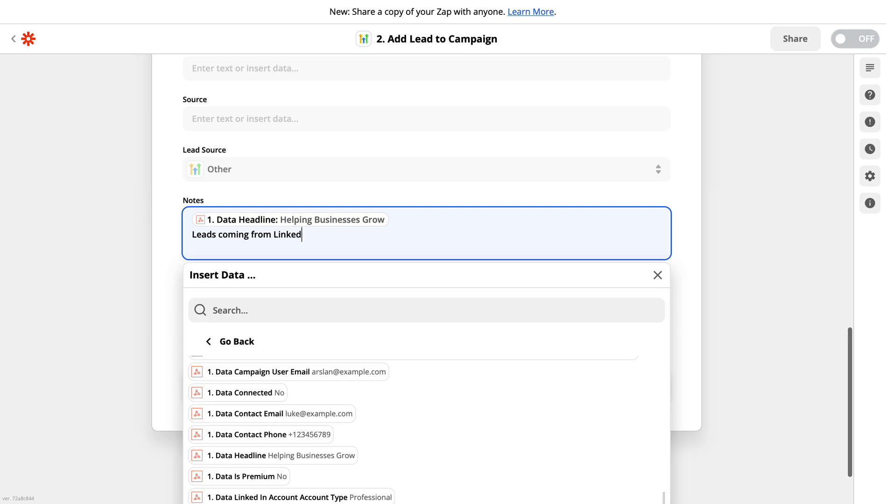
pyautogui.write('Camp')
pyautogui.click(692, 251)
pyautogui.tripleClick(269, 236)
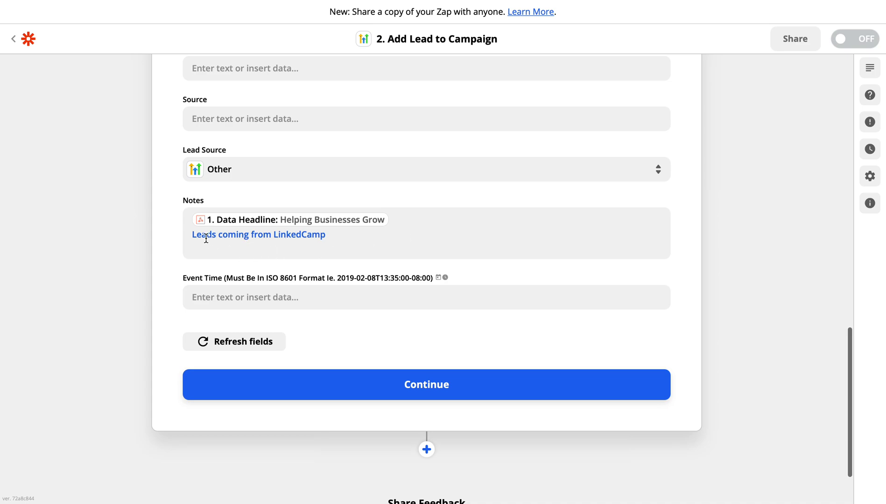
pyautogui.click(433, 331)
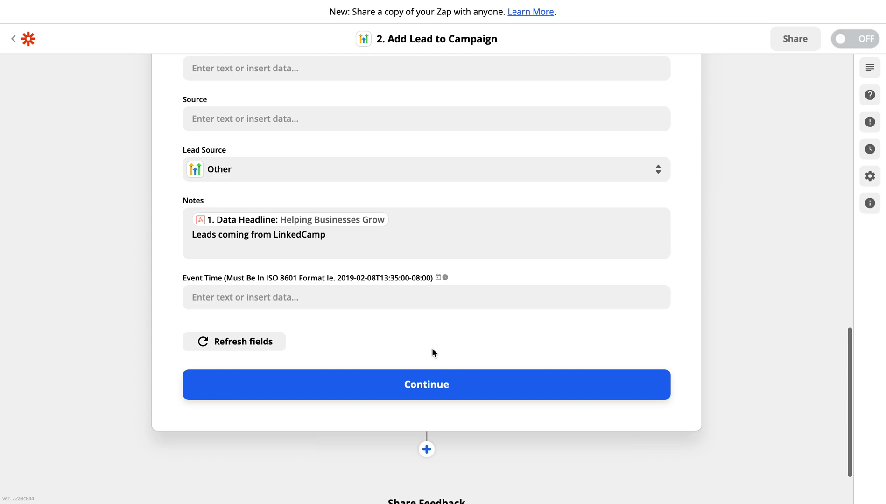
pyautogui.click(433, 383)
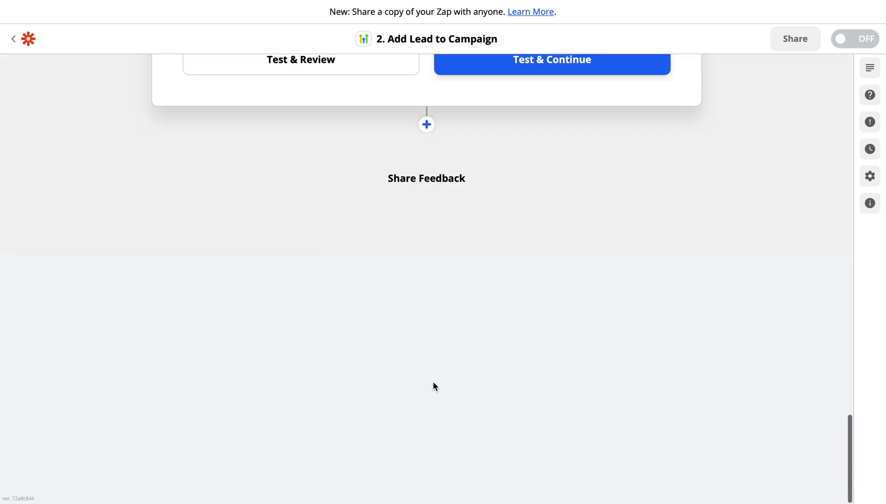
# Step: Review the Send Campaign to HighLevel data and run Test & Continue
pyautogui.scroll(12, 560, 219)
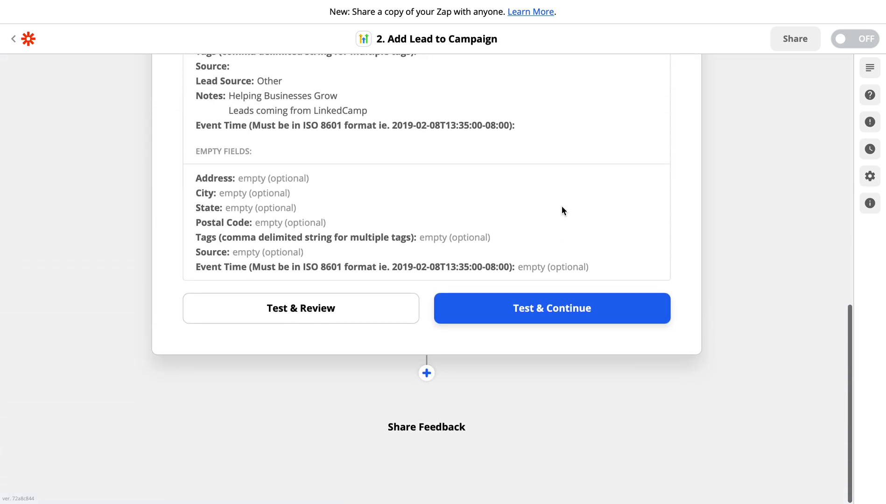
pyautogui.scroll(-2, 562, 211)
pyautogui.scroll(3, 562, 211)
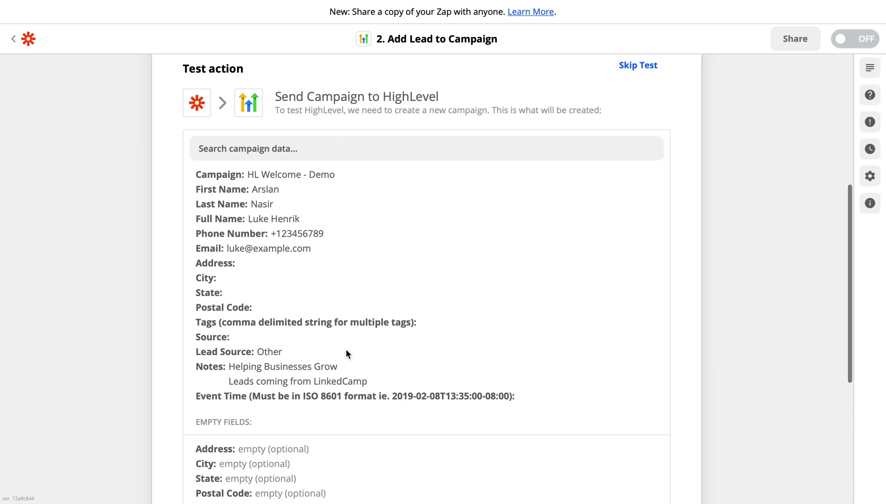
pyautogui.scroll(-4, 517, 392)
pyautogui.click(533, 406)
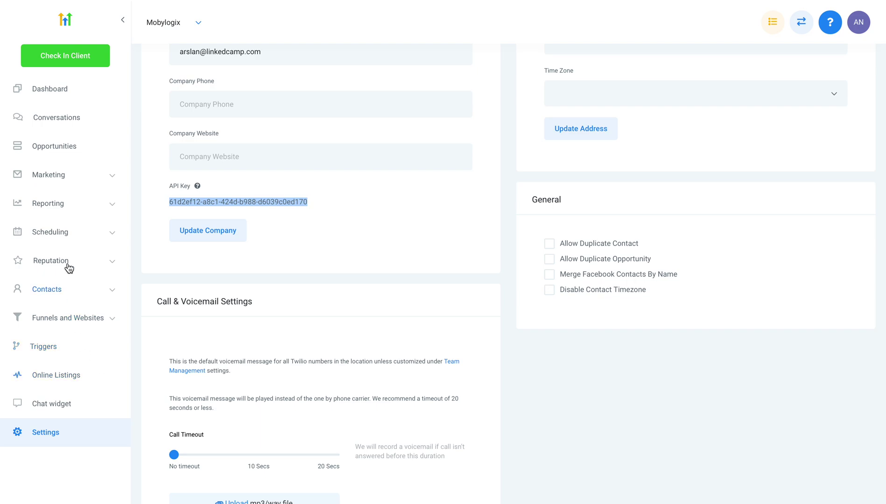
# Step: Open the new test contact from Contacts / Smart lists and view its Notes tab
pyautogui.click(52, 291)
pyautogui.click(32, 326)
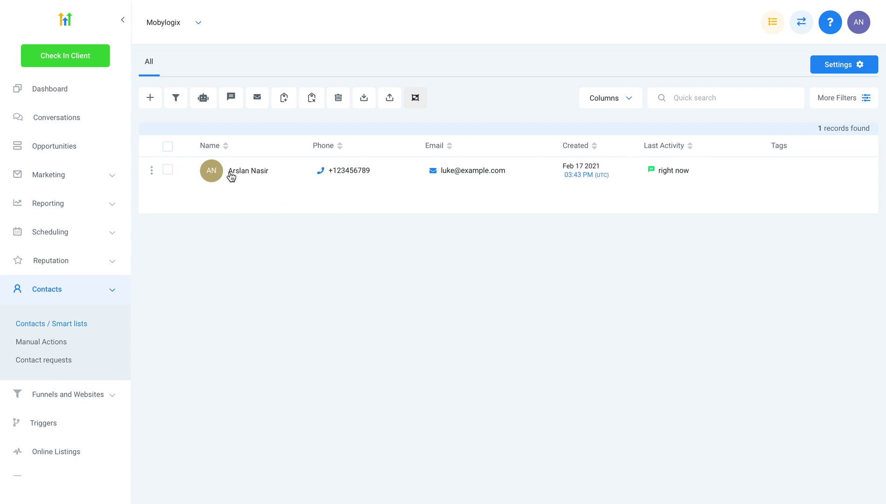
pyautogui.click(243, 174)
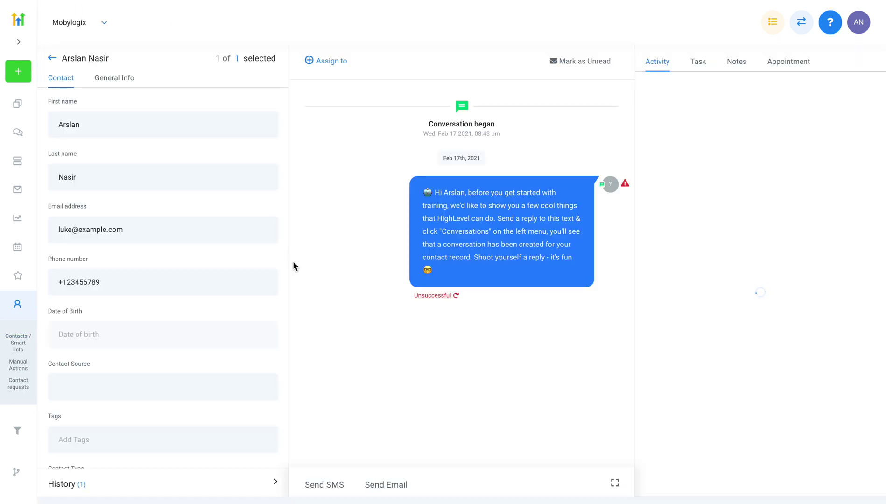
pyautogui.scroll(-6, 133, 313)
pyautogui.scroll(7, 132, 315)
pyautogui.click(737, 63)
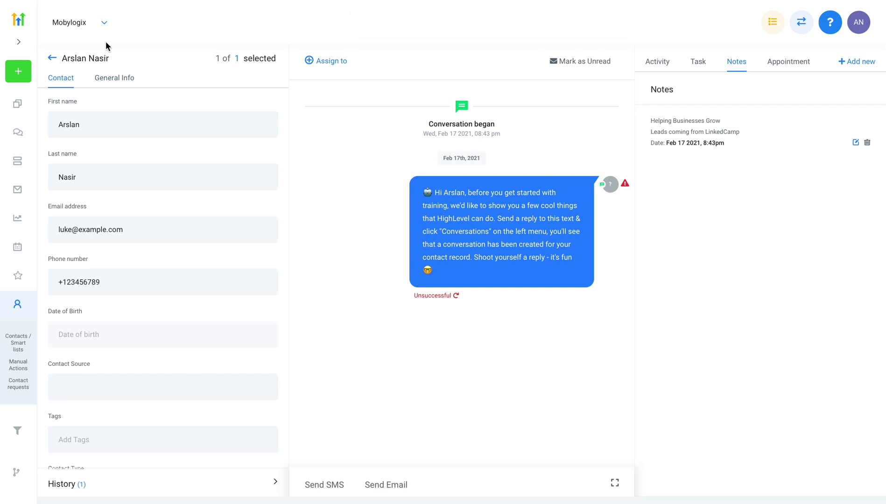
# Step: Save a LinkedCamp webhook firing on 'When a lead replies' for the High Ticket - Usa campaign
pyautogui.click(151, 0)
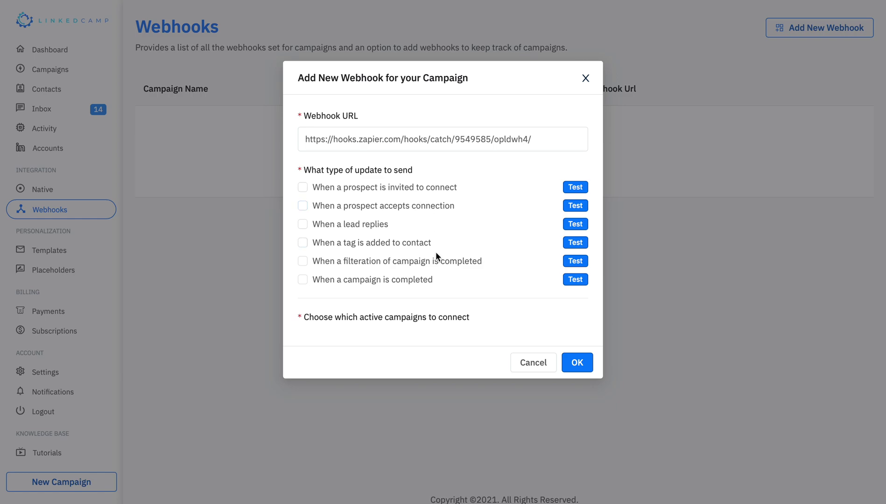
pyautogui.click(303, 224)
pyautogui.scroll(-1, 418, 254)
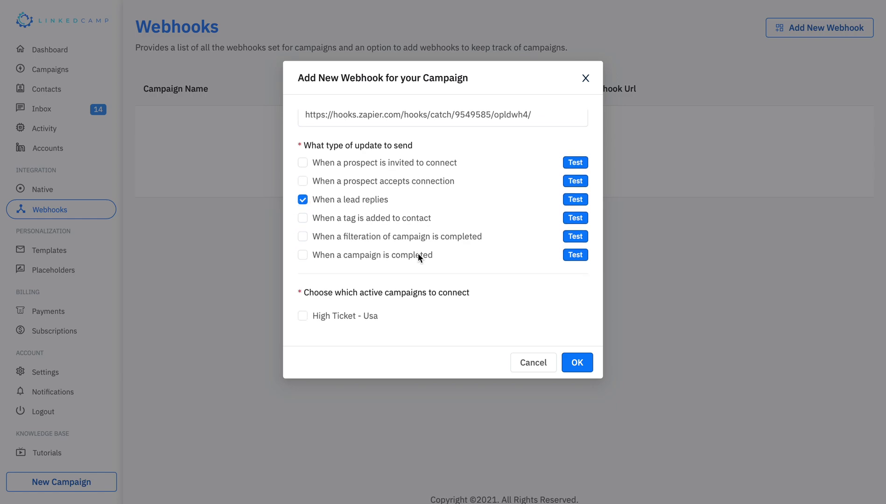
pyautogui.click(304, 319)
pyautogui.click(586, 368)
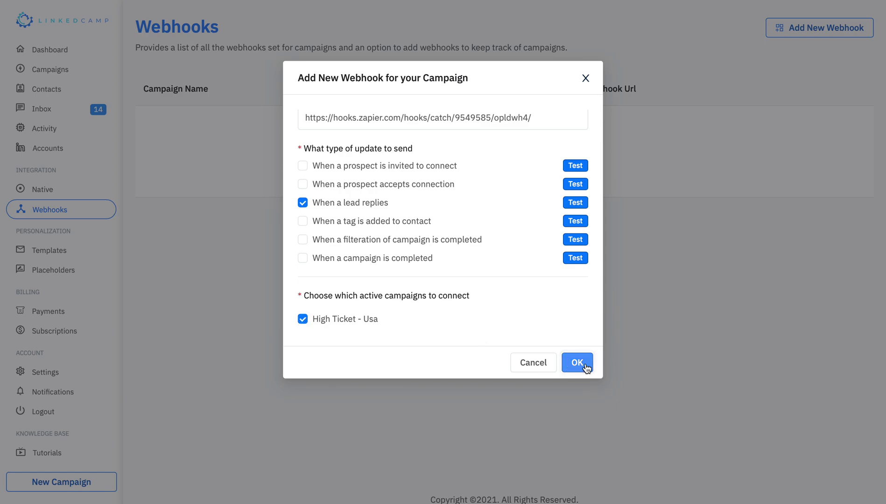